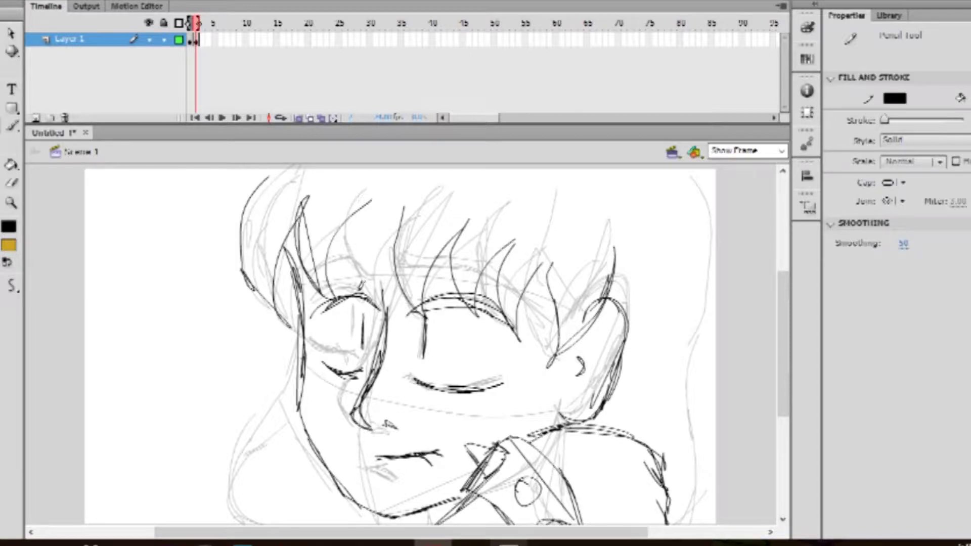
Step: Draw the two curved eyebrows above the eyes on frame 2
drag(457, 267, 529, 293)
mouse_move(410, 276)
mouse_down()
mouse_move(529, 288)
mouse_move(526, 267)
mouse_move(531, 294)
mouse_up()
drag(307, 289, 373, 277)
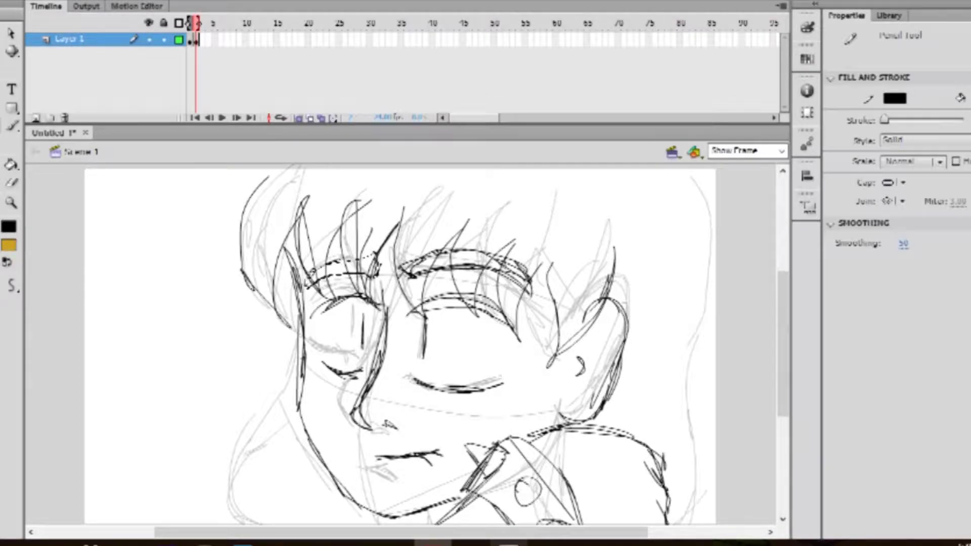
scroll(747, 253, down, 3)
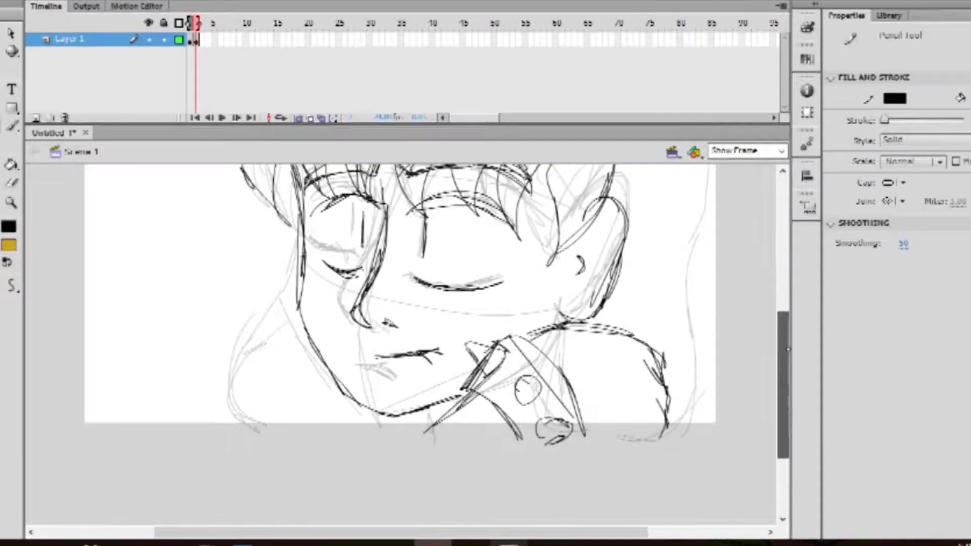
Step: Insert blank keyframes on Layer 1 from frame 3 through frame 10
click(204, 40)
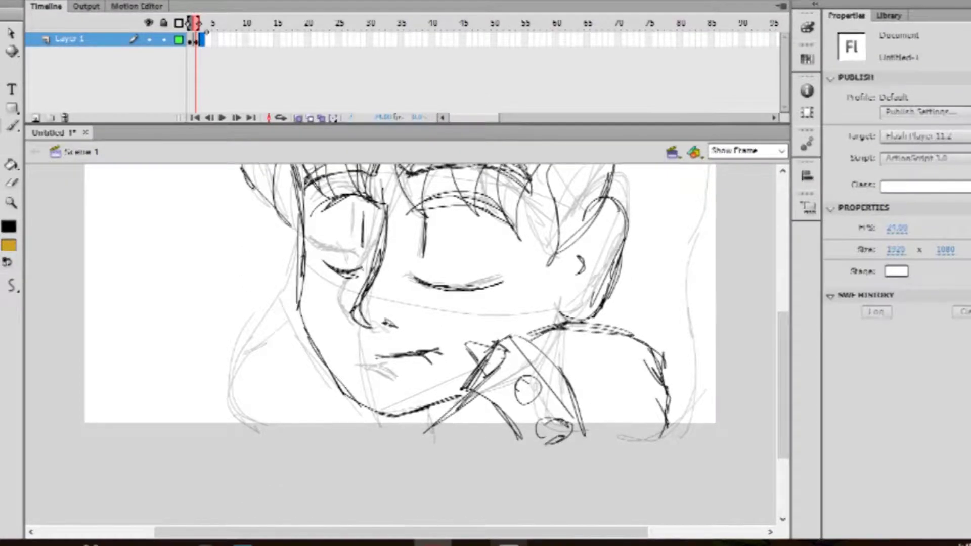
key(F7)
key(F7)
key(F7)
key(F7)
key(F7)
key(F7)
key(F7)
key(F7)
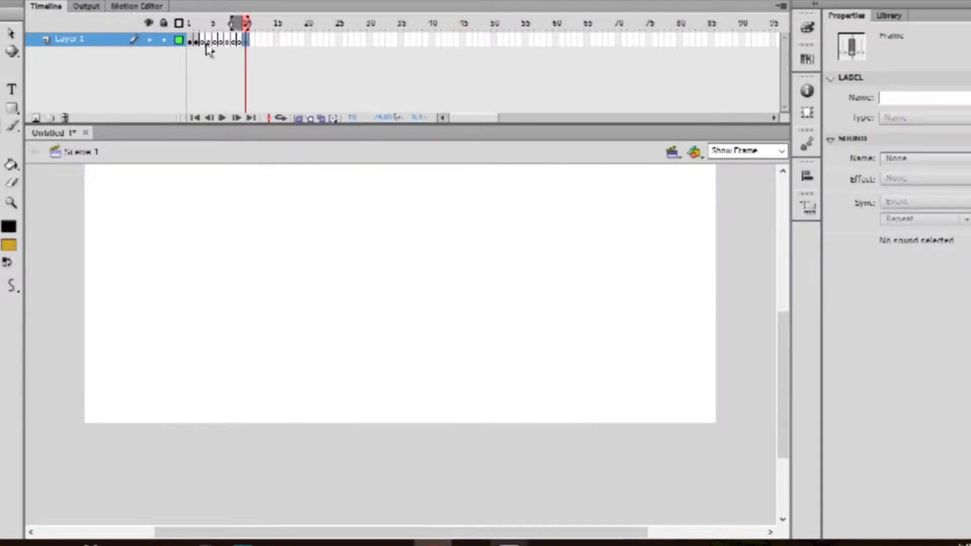
Step: On frame 3, sketch the opening mouth with teeth and the raised sleeve and hand beside it, using the onion-skinned drawing as guide
click(203, 40)
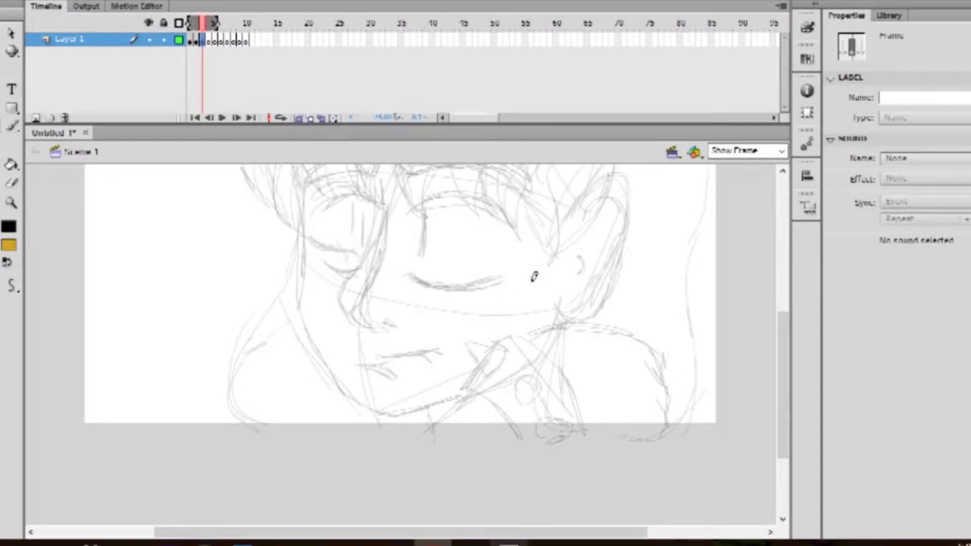
mouse_move(397, 357)
mouse_down()
mouse_move(458, 327)
mouse_move(467, 342)
mouse_move(393, 362)
mouse_move(466, 359)
mouse_up()
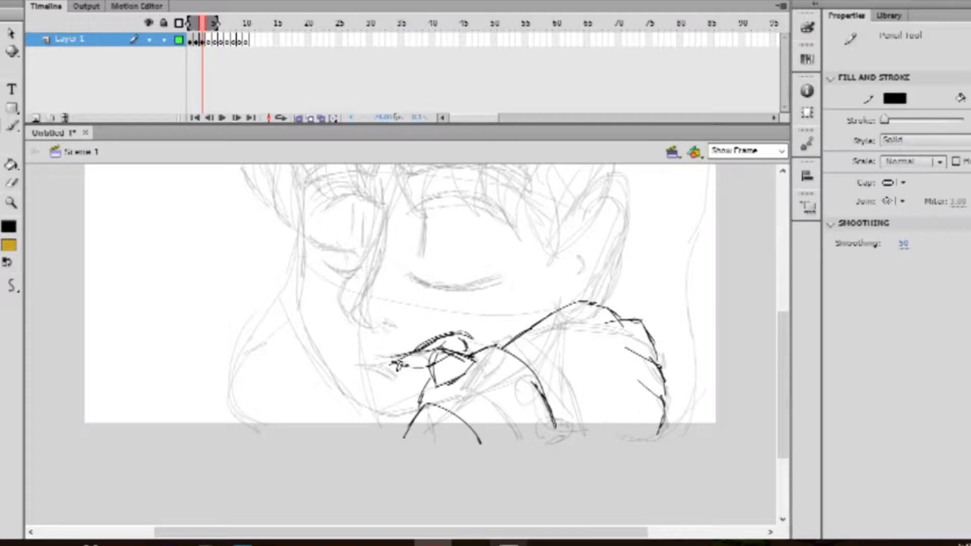
drag(401, 360, 474, 353)
drag(397, 368, 421, 385)
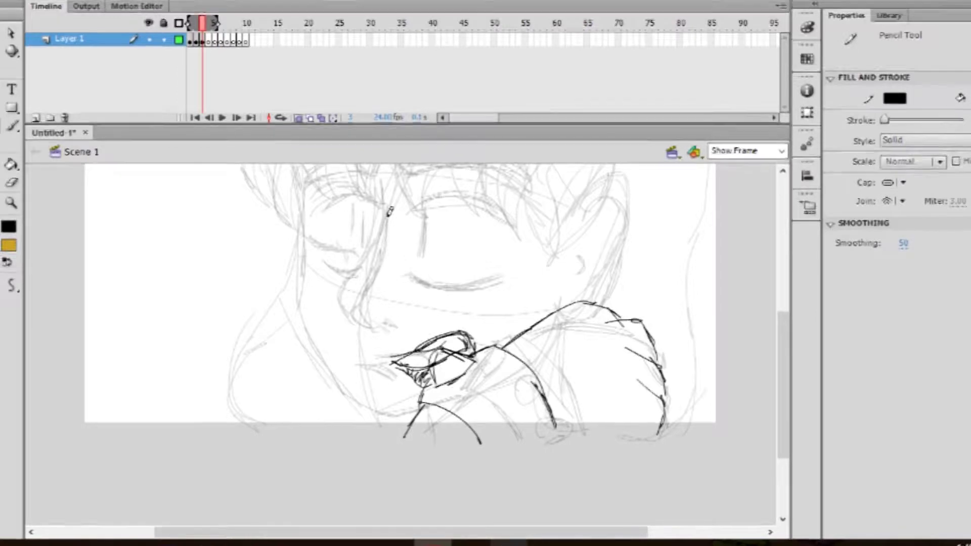
Step: Draw the nose line, the closed eyelids and the face contour from temple to chin on frame 3
mouse_move(383, 199)
mouse_down()
mouse_move(391, 256)
mouse_move(371, 299)
mouse_up()
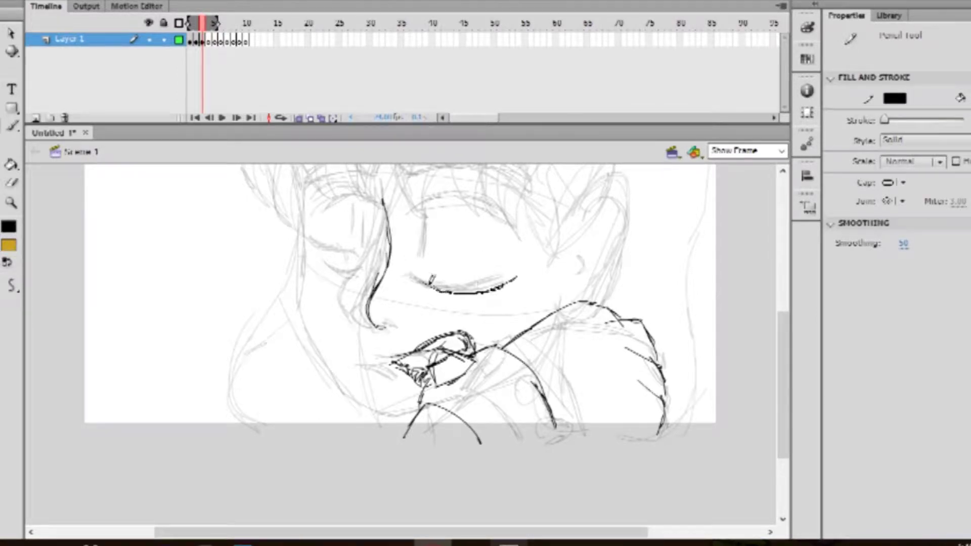
drag(306, 245, 300, 321)
drag(299, 302, 320, 357)
mouse_move(309, 339)
mouse_down()
mouse_move(384, 420)
mouse_move(419, 426)
mouse_up()
Step: Draw the long outer contour along the stage's right edge, the hair lock beside the ear and the ear itself
drag(783, 345, 783, 332)
scroll(650, 243, up, 2)
mouse_move(685, 167)
mouse_down()
mouse_move(725, 260)
mouse_move(728, 460)
mouse_up()
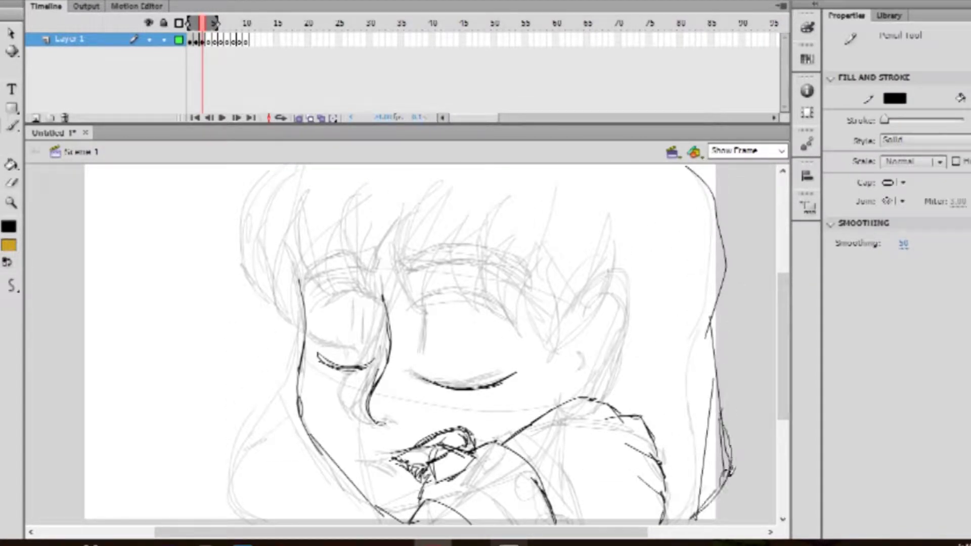
mouse_move(553, 255)
mouse_down()
mouse_move(589, 338)
mouse_move(643, 244)
mouse_up()
drag(618, 324, 602, 392)
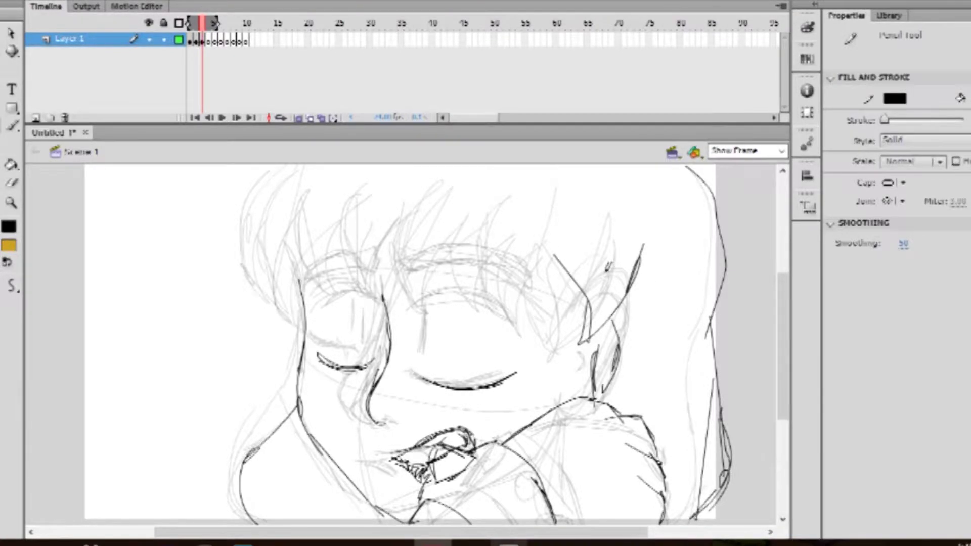
Step: Sketch the outline of the hair and the pointed bangs across the forehead on frame 3
drag(526, 218, 562, 332)
drag(581, 254, 561, 329)
mouse_move(272, 165)
mouse_down()
mouse_move(335, 305)
mouse_move(378, 293)
mouse_move(441, 196)
mouse_up()
mouse_move(436, 191)
mouse_down()
mouse_move(417, 300)
mouse_move(484, 206)
mouse_up()
drag(470, 206, 473, 320)
drag(457, 216, 480, 323)
drag(517, 213, 463, 302)
drag(515, 216, 518, 321)
drag(539, 236, 516, 319)
Step: Draw the eye creases and eyebrows on frame 3 and erase the stray line across the teeth
mouse_move(415, 304)
mouse_down()
mouse_move(483, 297)
mouse_move(518, 325)
mouse_up()
drag(426, 311, 421, 354)
drag(415, 260, 536, 291)
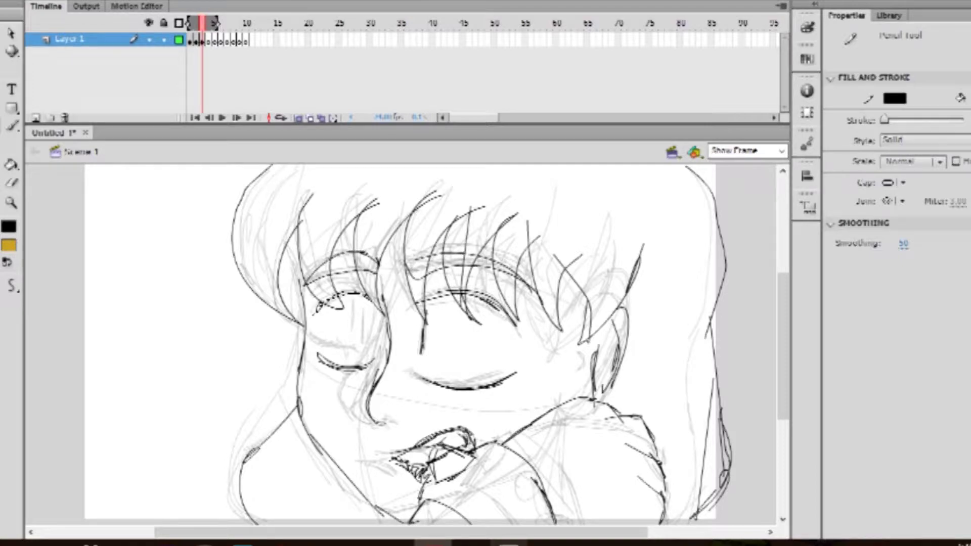
key(e)
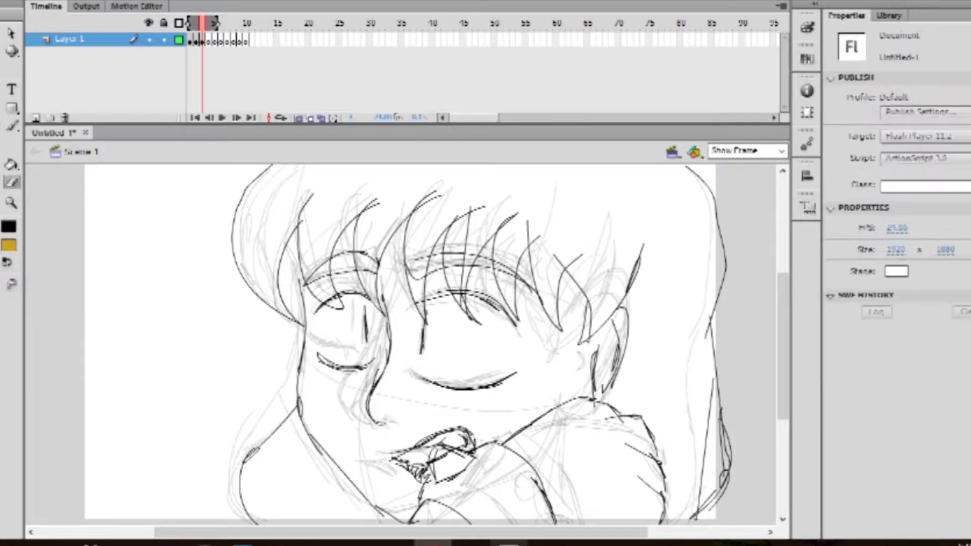
key(y)
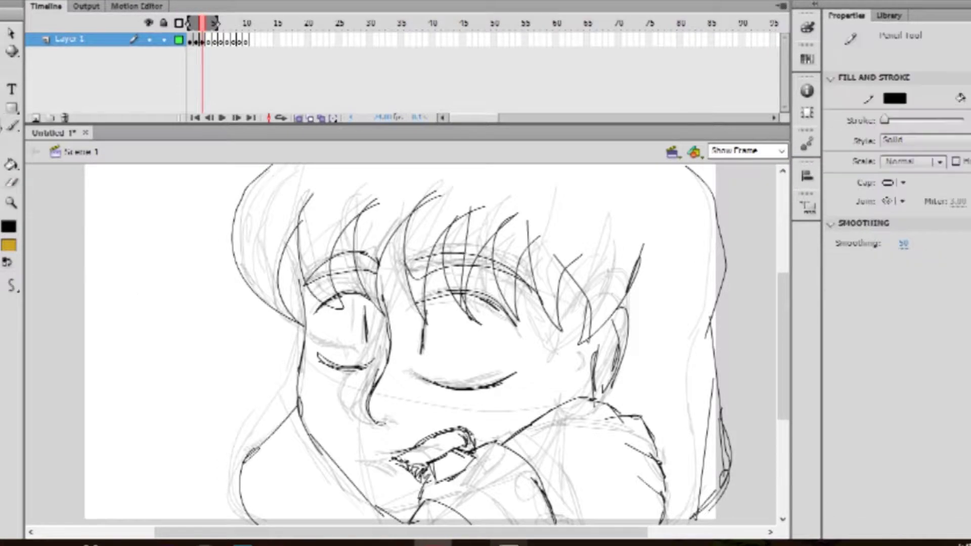
Step: On frame 4, draw both eyes half open with lids and irises, plus the creases above them
drag(783, 301, 781, 313)
key(period)
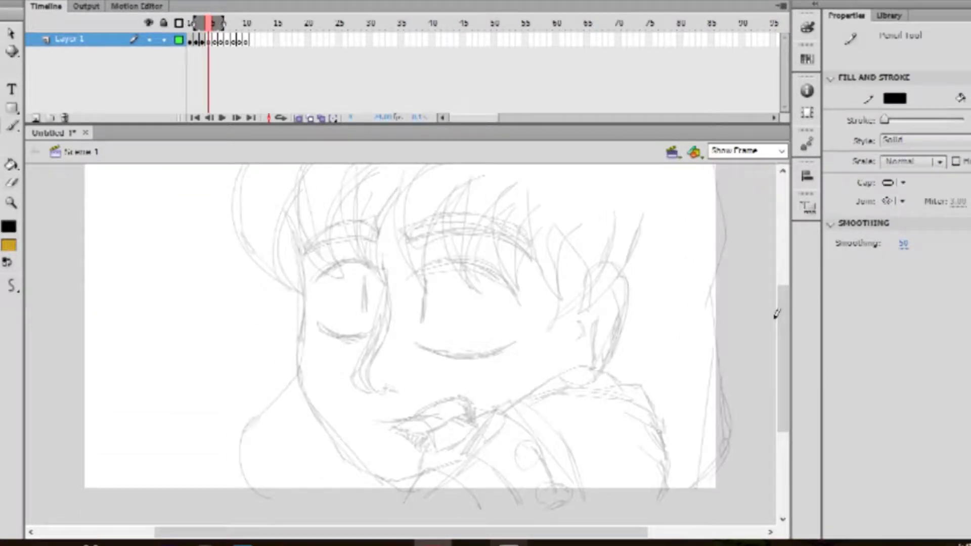
scroll(782, 321, up, 2)
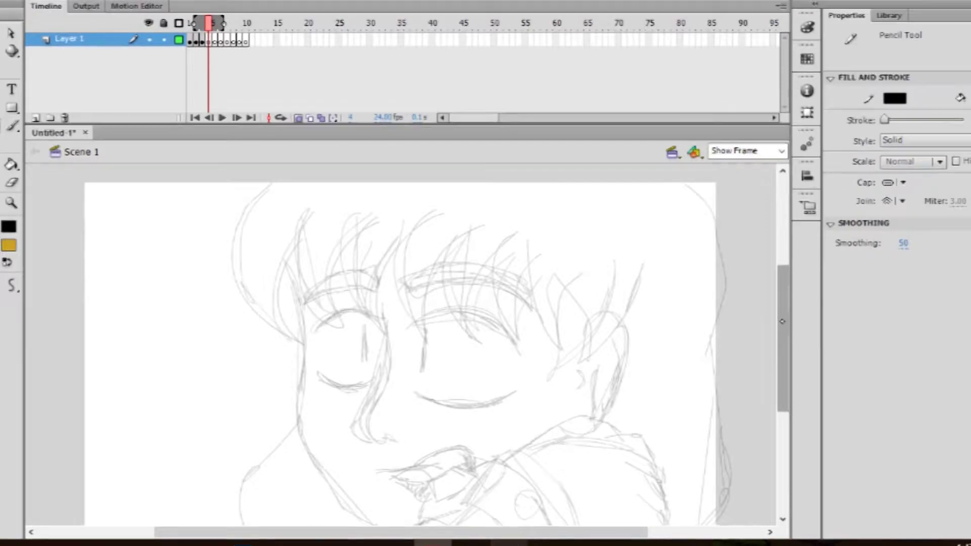
scroll(782, 322, down, 4)
mouse_move(420, 330)
mouse_down()
mouse_move(517, 325)
mouse_move(419, 331)
mouse_move(412, 316)
mouse_up()
mouse_move(496, 276)
mouse_down()
mouse_move(534, 290)
mouse_move(529, 315)
mouse_move(491, 330)
mouse_up()
drag(509, 294, 499, 330)
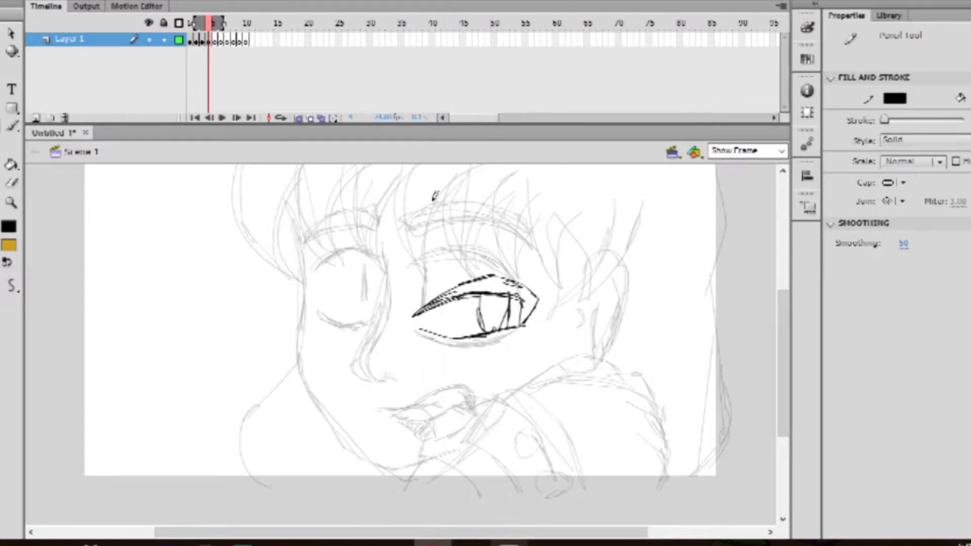
mouse_move(373, 304)
mouse_down()
mouse_move(314, 290)
mouse_move(323, 302)
mouse_move(377, 286)
mouse_move(324, 272)
mouse_move(357, 317)
mouse_up()
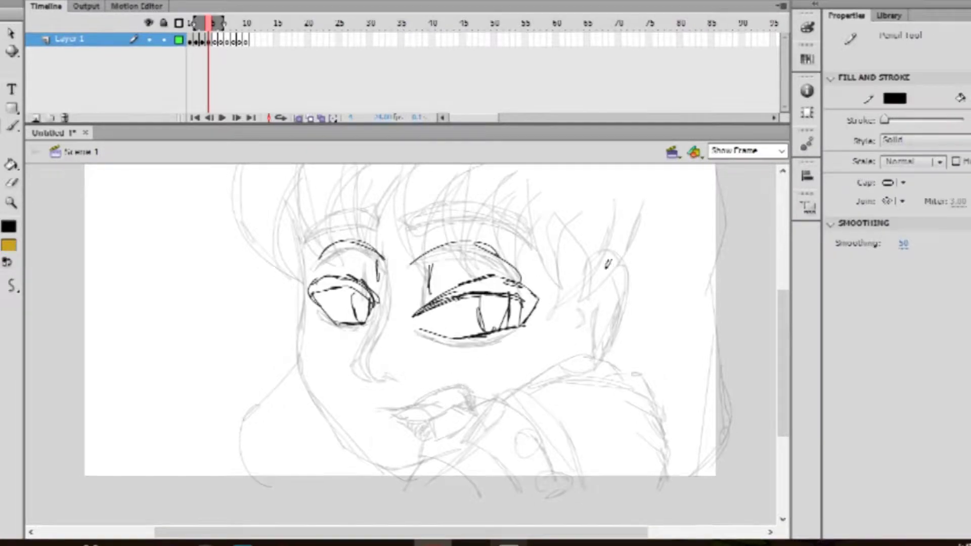
Step: Draw the ear, the open mouth and the spotted sleeve with its fold lines on frame 4
mouse_move(617, 264)
mouse_down()
mouse_move(619, 317)
mouse_move(600, 354)
mouse_up()
drag(513, 392, 627, 380)
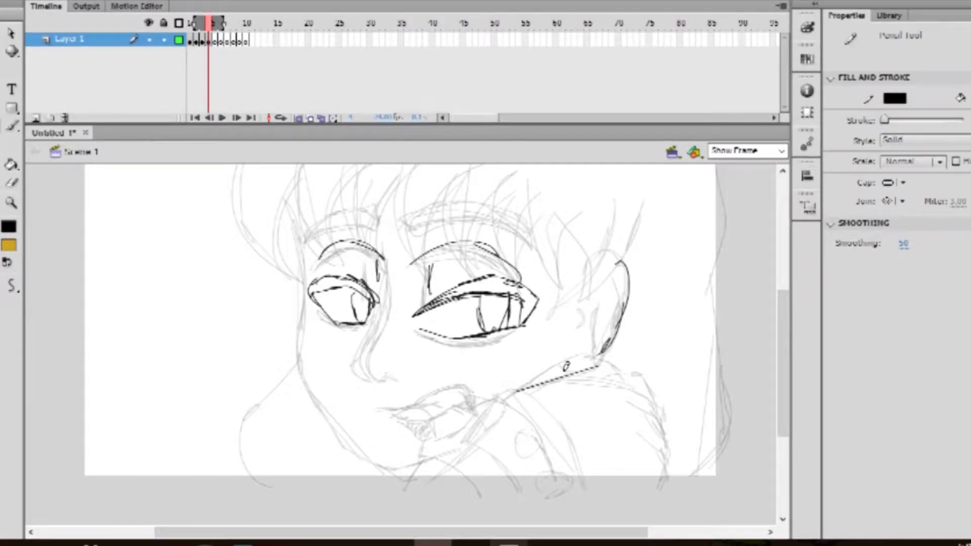
drag(384, 410, 470, 385)
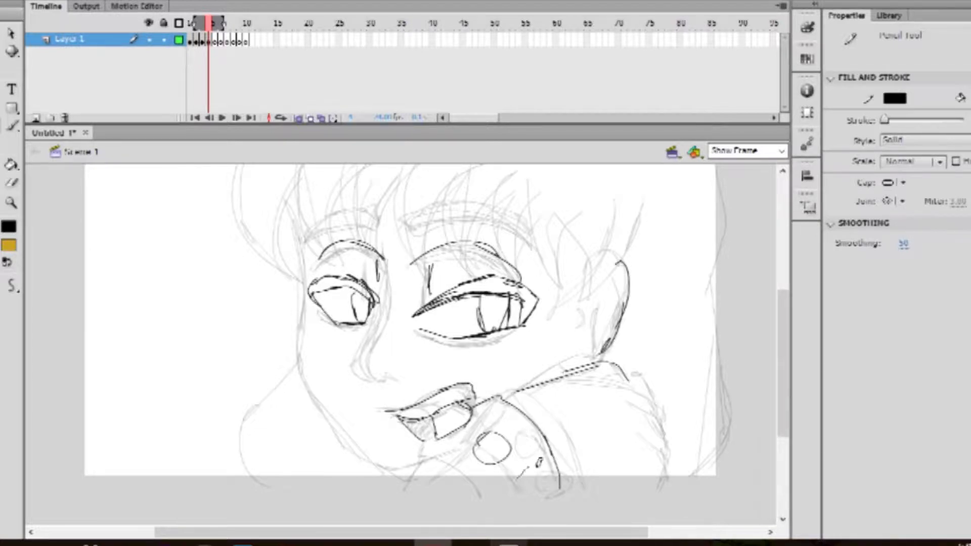
mouse_move(431, 432)
mouse_down()
mouse_move(418, 454)
mouse_move(474, 498)
mouse_up()
drag(420, 459, 401, 493)
Step: Trace the face contour from temple to chin and the neck and shoulder lines beside it on frame 4
drag(297, 245, 303, 365)
drag(302, 348, 357, 438)
drag(334, 418, 395, 476)
drag(302, 360, 248, 417)
drag(267, 416, 265, 498)
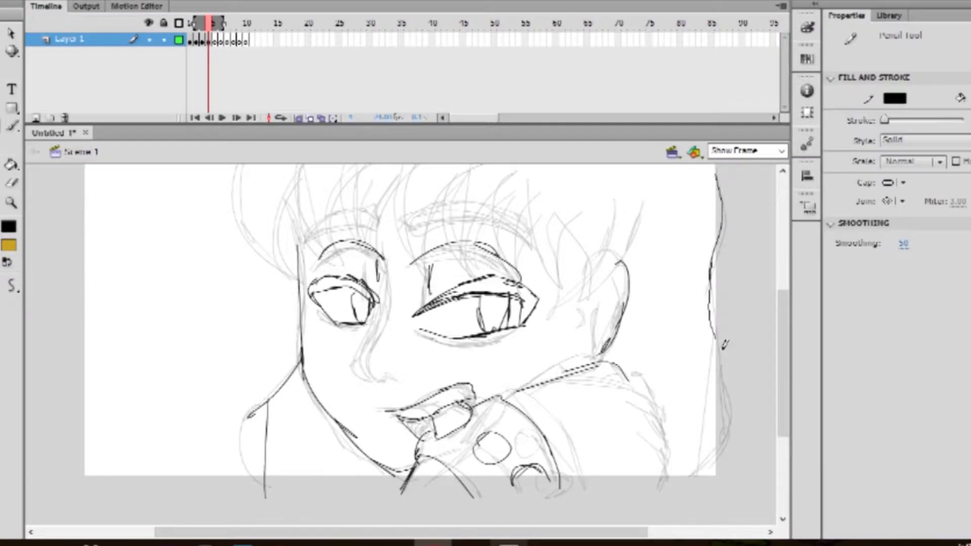
Step: Sketch the hair outline and the curved bangs from the forehead across to the ear on frame 4
scroll(404, 344, up, 2)
drag(272, 202, 292, 374)
drag(319, 237, 281, 354)
mouse_move(355, 235)
mouse_down()
mouse_move(318, 338)
mouse_move(379, 350)
mouse_up()
drag(423, 241, 433, 351)
mouse_move(494, 236)
mouse_down()
mouse_move(431, 353)
mouse_move(503, 361)
mouse_up()
drag(572, 241, 567, 377)
drag(622, 258, 569, 380)
drag(583, 316, 658, 270)
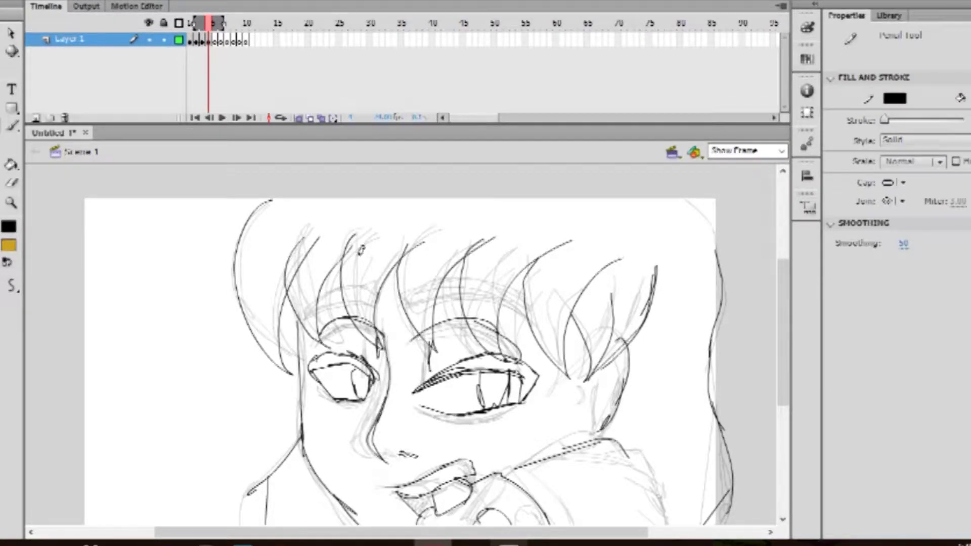
Step: Draw the outer edge of the hand and the short line at the sleeve's lower end on frame 4
scroll(404, 344, up, 1)
scroll(405, 344, down, 4)
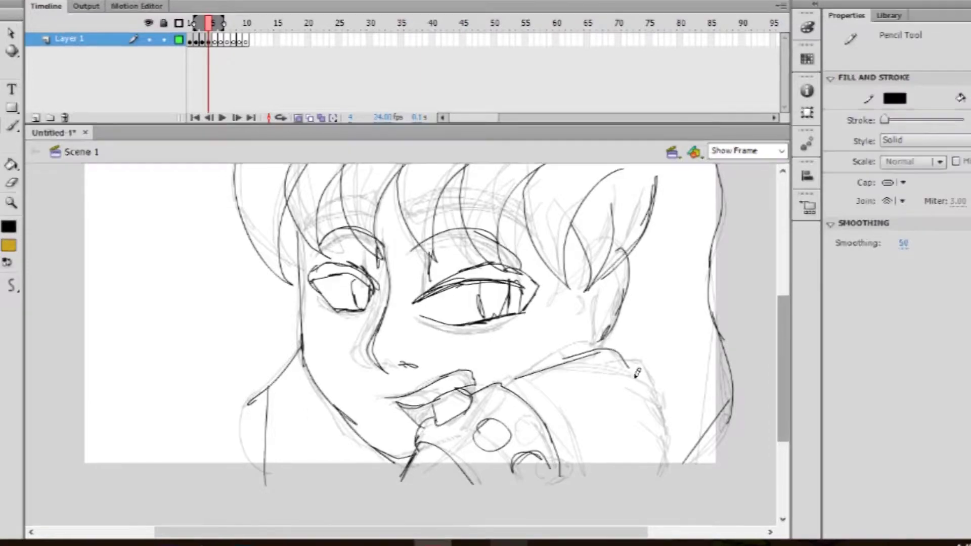
drag(641, 388, 661, 405)
drag(661, 403, 668, 445)
drag(667, 430, 660, 475)
drag(560, 467, 576, 467)
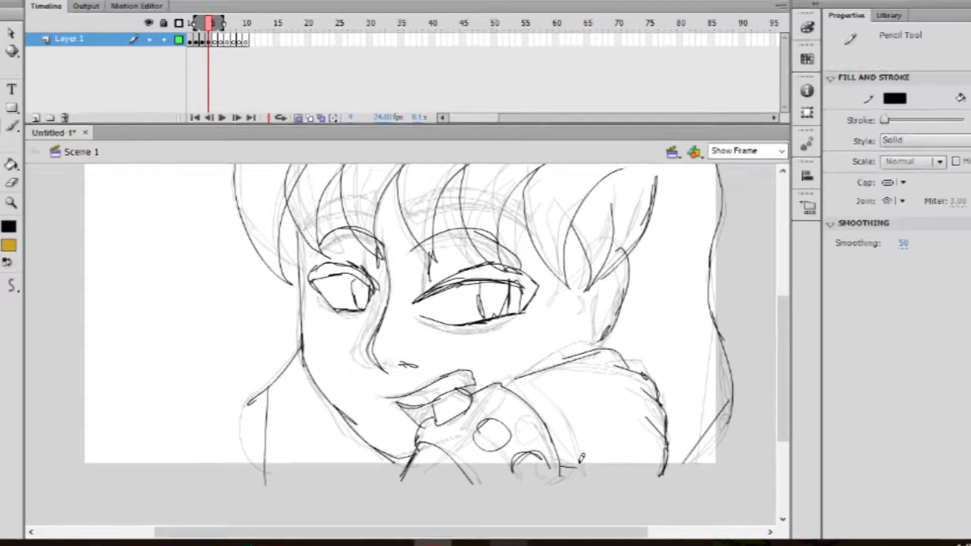
Step: On frame 5, draw the turned head's front profile, the small shape at its mouth and the long curve back to the sleeve
key(period)
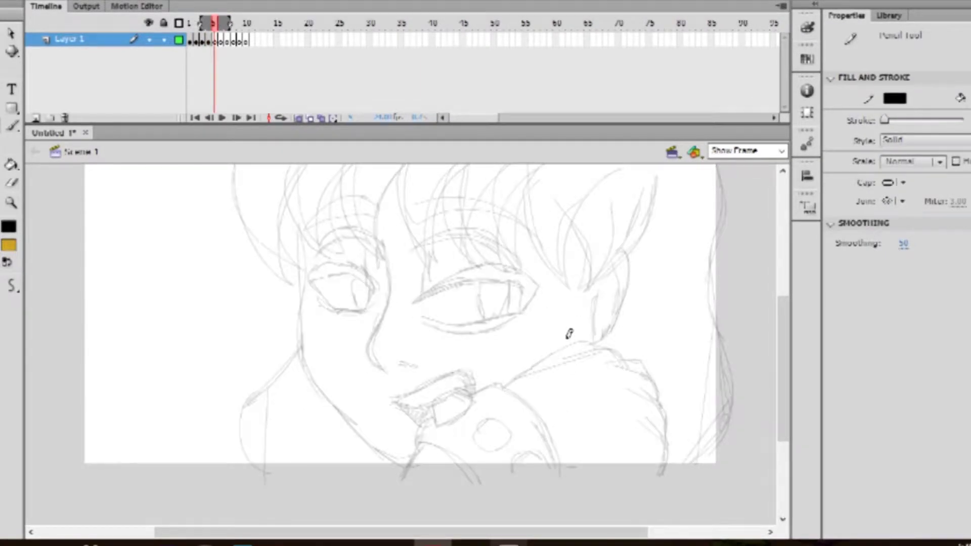
scroll(650, 282, up, 2)
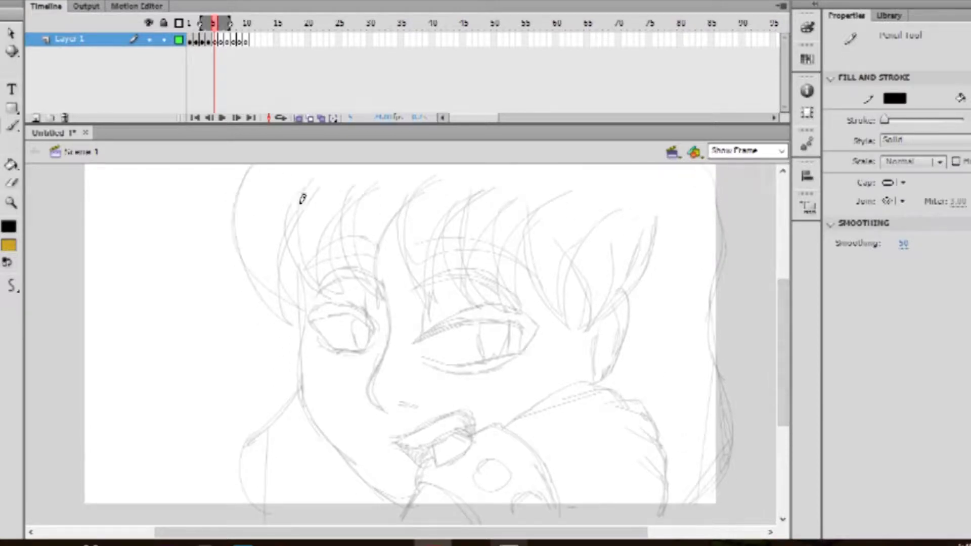
mouse_move(304, 178)
mouse_down()
mouse_move(277, 235)
mouse_move(249, 396)
mouse_move(281, 433)
mouse_up()
drag(247, 355, 228, 398)
drag(471, 425, 518, 455)
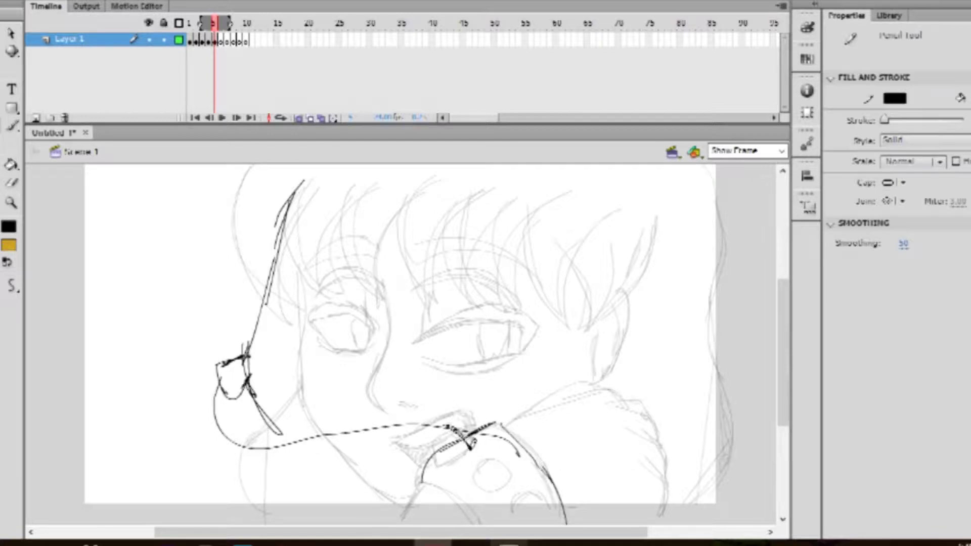
Step: Draw the sleeve cuff, its lower fold lines and the upper edge of the hand on frame 5
drag(474, 434, 421, 483)
drag(424, 484, 393, 524)
drag(425, 484, 485, 524)
mouse_move(501, 430)
mouse_down()
mouse_move(579, 390)
mouse_move(627, 401)
mouse_move(663, 423)
mouse_up()
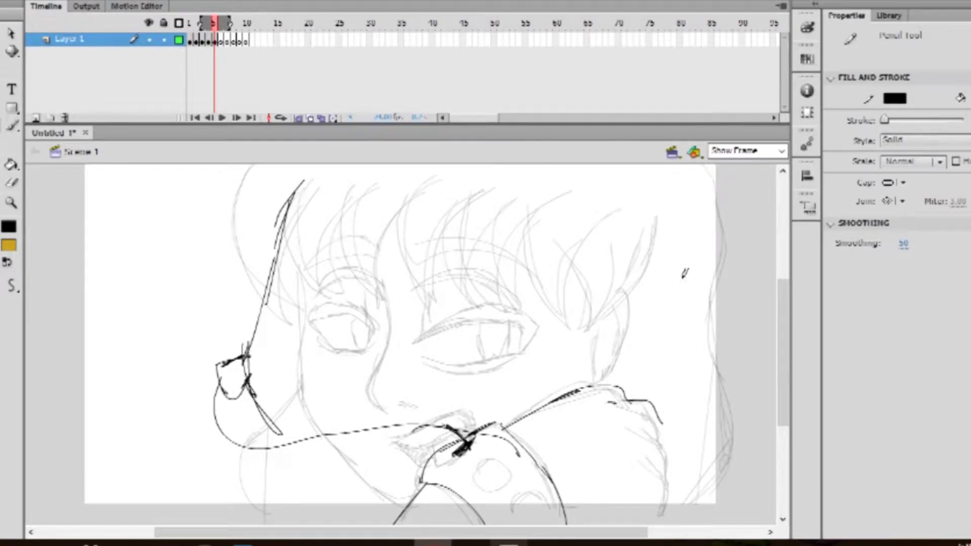
Step: Sketch the outstretched fingers and the lower edge of the open hand on frame 5
mouse_move(618, 380)
mouse_down()
mouse_move(688, 382)
mouse_move(687, 435)
mouse_move(634, 433)
mouse_move(667, 469)
mouse_up()
drag(654, 453, 657, 500)
drag(631, 468, 664, 508)
drag(654, 493, 677, 521)
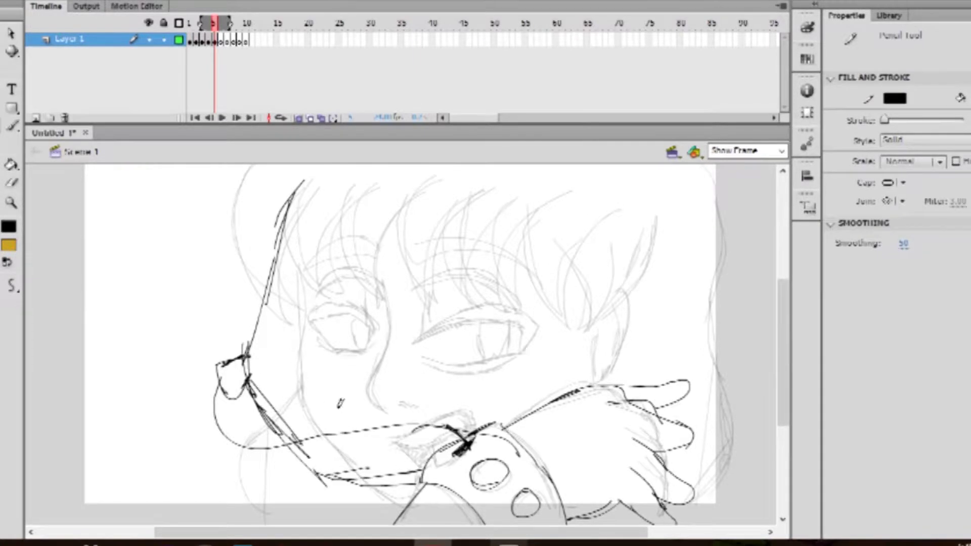
Step: Draw the turned head's jawline and its open eye with the eyebrow above on frame 5
drag(418, 346, 324, 407)
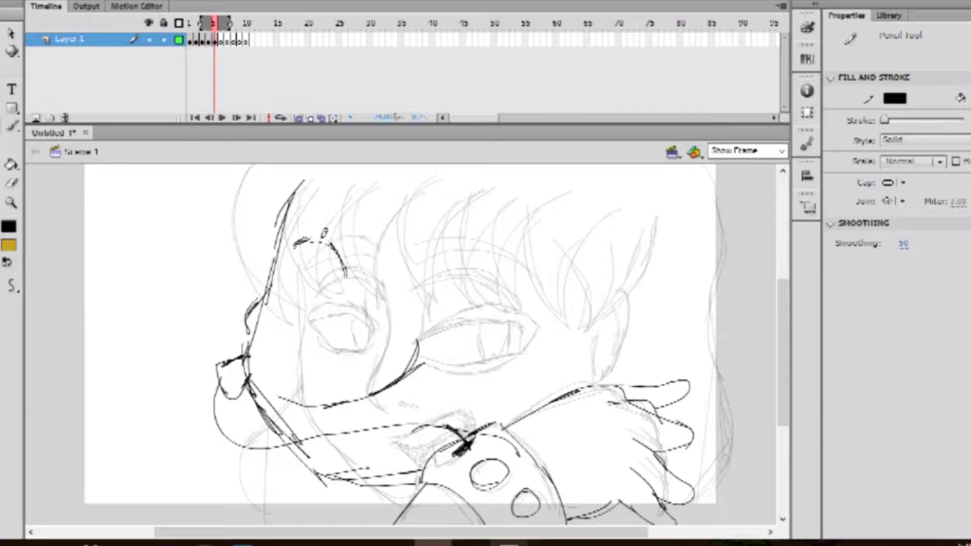
mouse_move(290, 271)
mouse_down()
mouse_move(346, 274)
mouse_move(313, 268)
mouse_move(333, 297)
mouse_move(311, 268)
mouse_move(309, 298)
mouse_move(319, 304)
mouse_up()
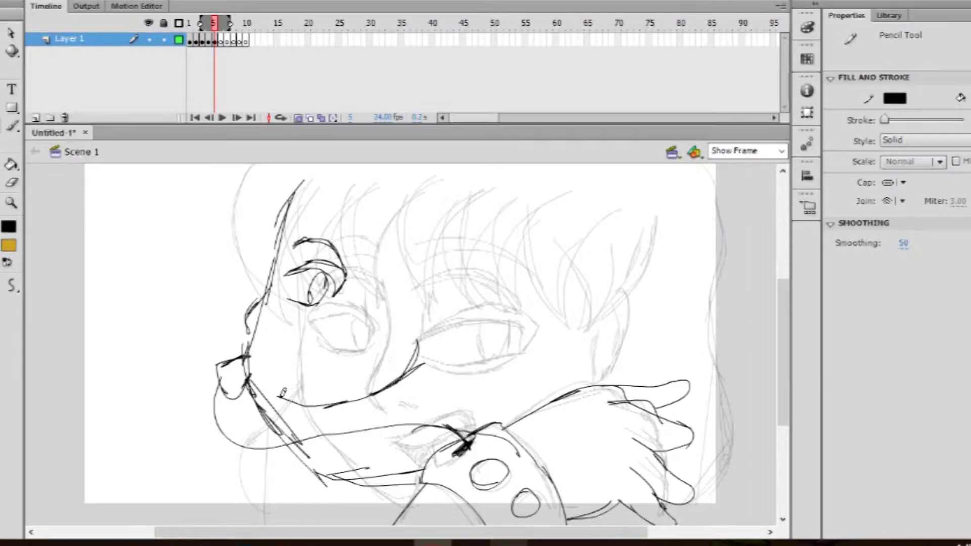
drag(279, 398, 383, 369)
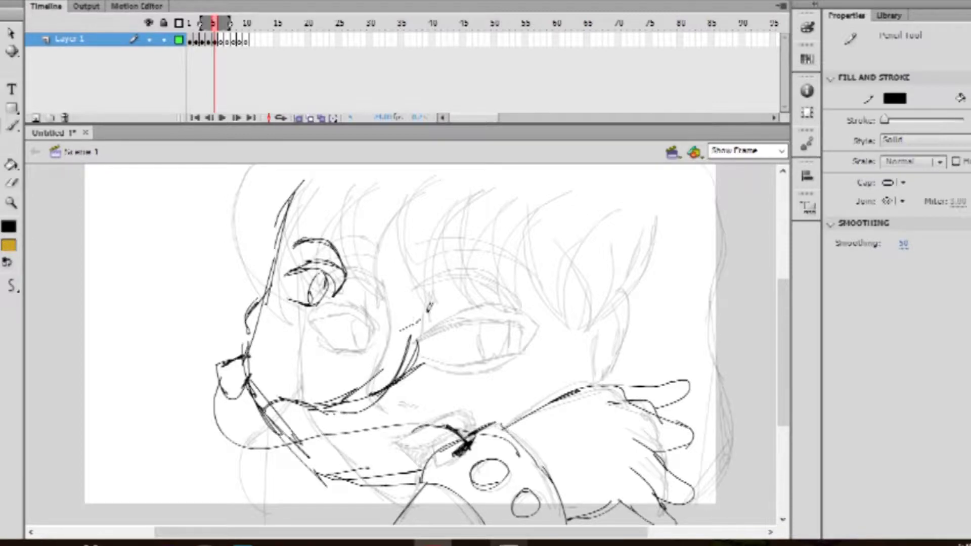
Step: Draw the turned head's ear and the pointed bangs above its eye on frame 5
drag(429, 318, 420, 328)
mouse_move(367, 200)
mouse_down()
mouse_move(369, 281)
mouse_move(383, 317)
mouse_up()
drag(379, 306, 422, 224)
drag(349, 180, 362, 269)
drag(342, 195, 292, 264)
drag(320, 207, 350, 248)
mouse_move(295, 182)
mouse_down()
mouse_move(275, 227)
mouse_move(266, 303)
mouse_up()
Step: Reinforce the jaw below the ear and draw the neck line and the outer contour near the stage's right edge
drag(416, 325, 365, 412)
mouse_move(376, 395)
mouse_down()
mouse_move(366, 443)
mouse_move(379, 481)
mouse_up()
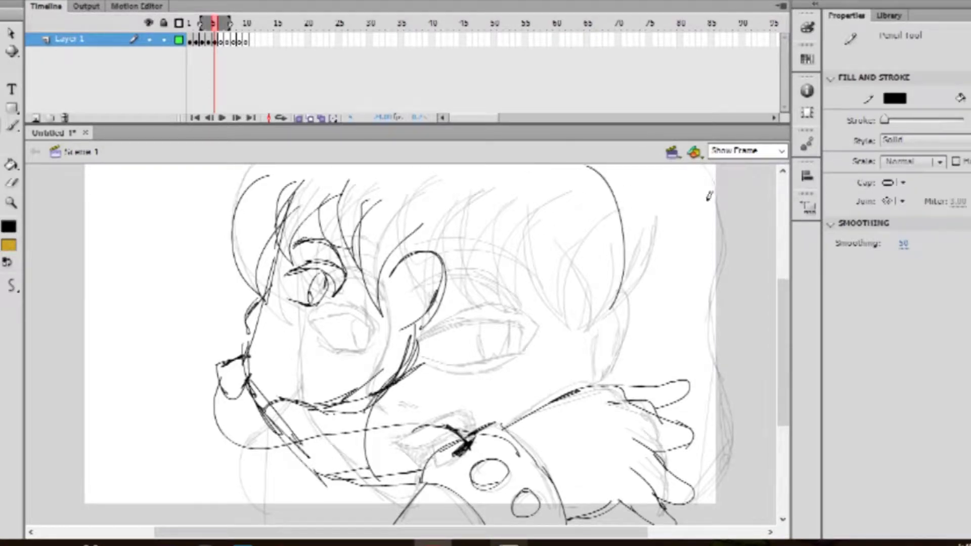
drag(710, 217, 675, 371)
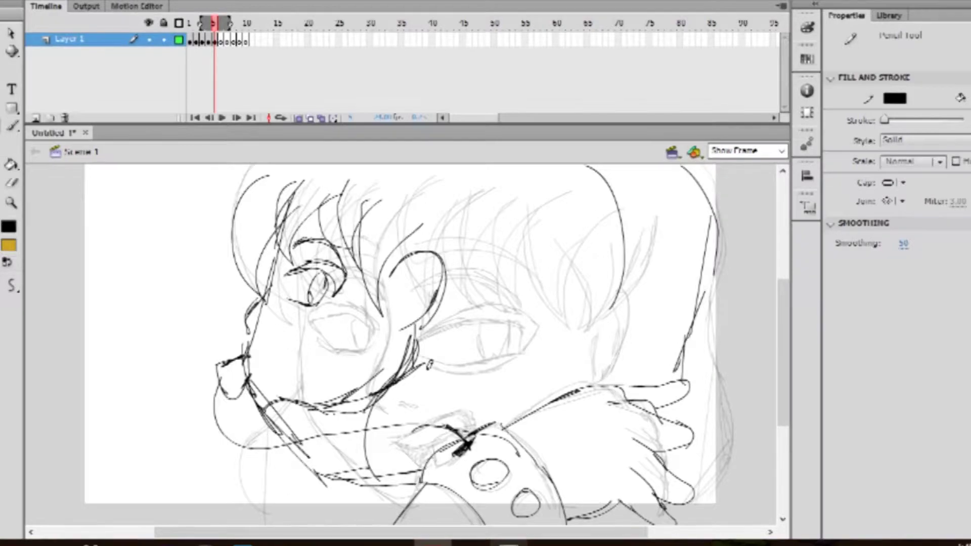
Step: Draw the throat line from under the turned head's chin down past the stage's lower edge on frame 5
scroll(247, 361, up, 3)
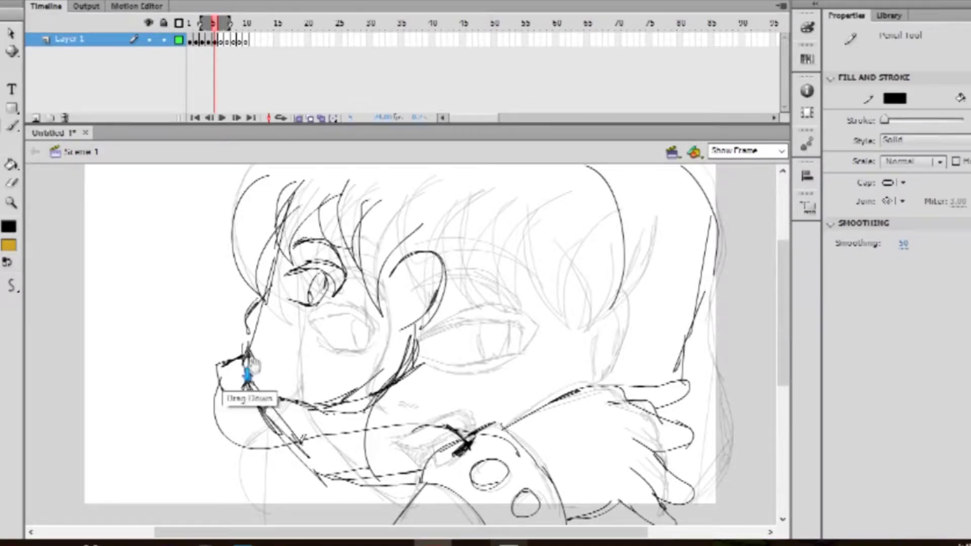
scroll(462, 444, up, 5)
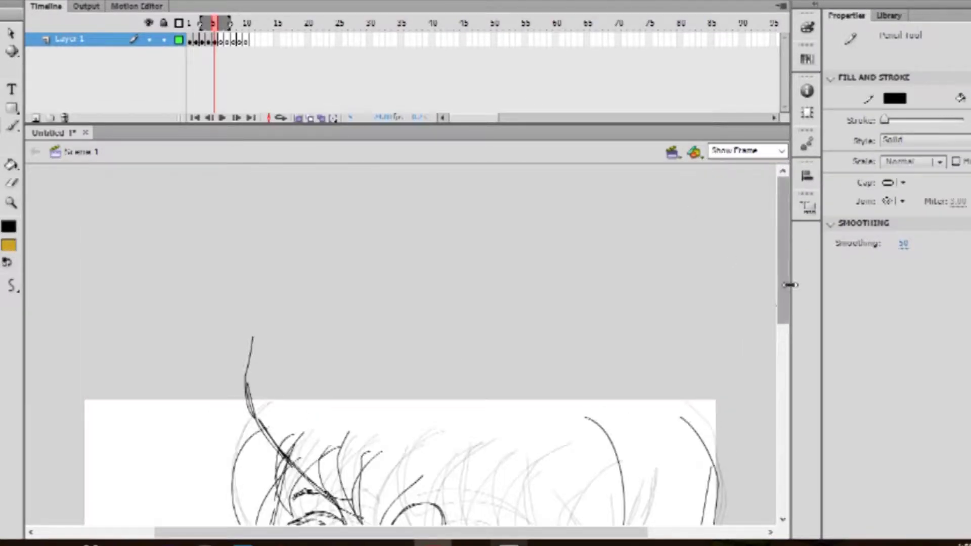
scroll(404, 344, down, 5)
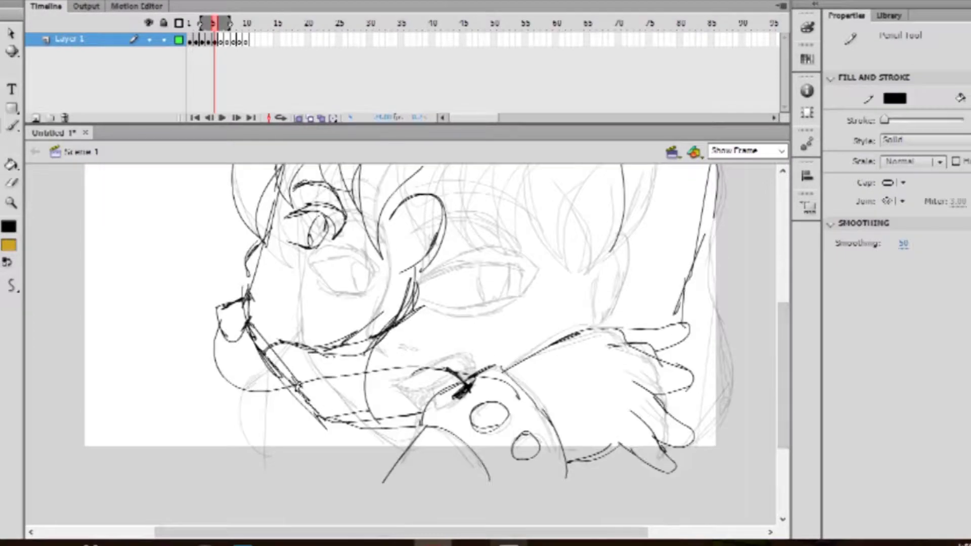
drag(322, 412, 381, 482)
drag(298, 392, 361, 424)
Step: Erase the ear and old jawline on frame 5 and redraw the ear farther from the eye, with hair strands beside it
key(e)
mouse_move(273, 349)
mouse_down()
mouse_move(329, 342)
mouse_move(418, 282)
mouse_move(386, 220)
mouse_move(393, 332)
mouse_up()
key(y)
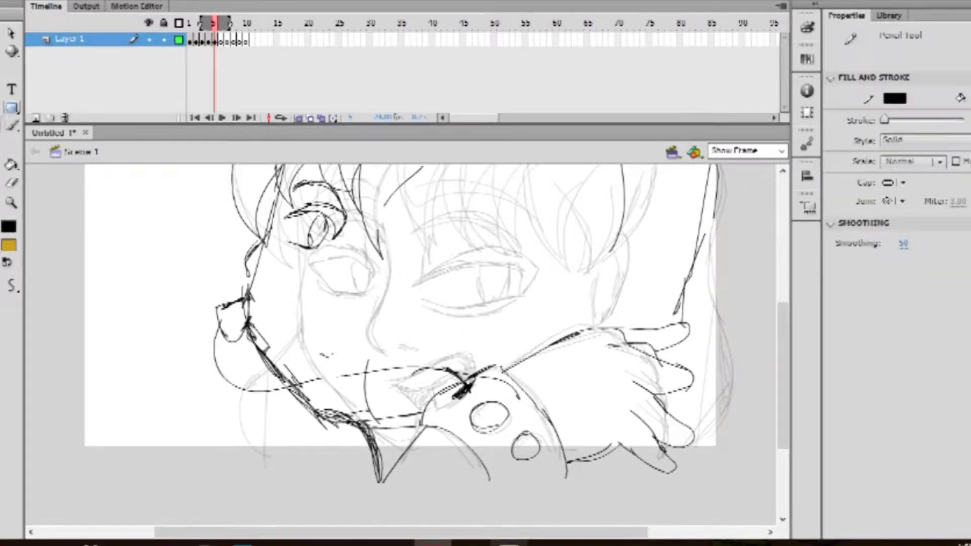
drag(442, 194, 502, 231)
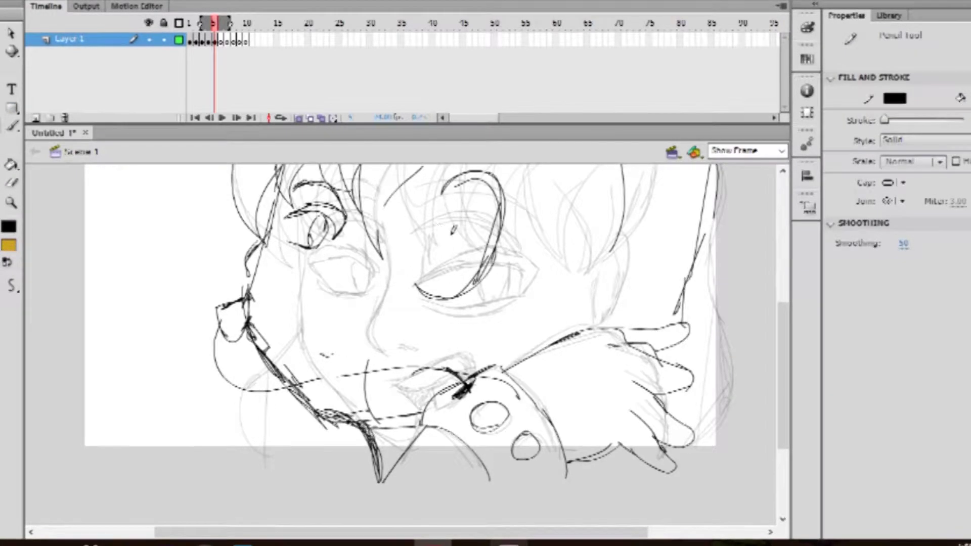
drag(387, 203, 436, 180)
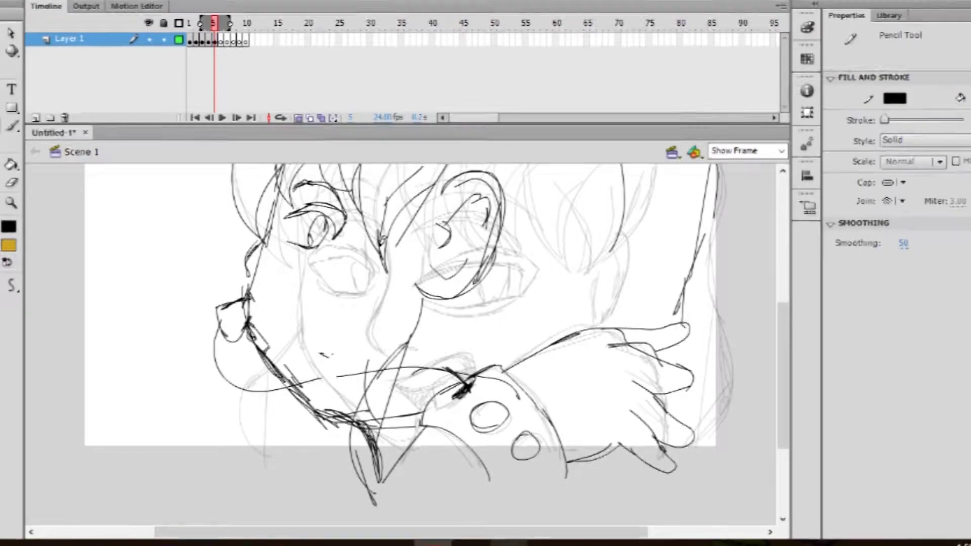
Step: Draw the rounded outer contour behind the fingertips near the stage's right edge on frame 5
drag(702, 324, 702, 452)
drag(688, 302, 685, 462)
drag(726, 374, 668, 460)
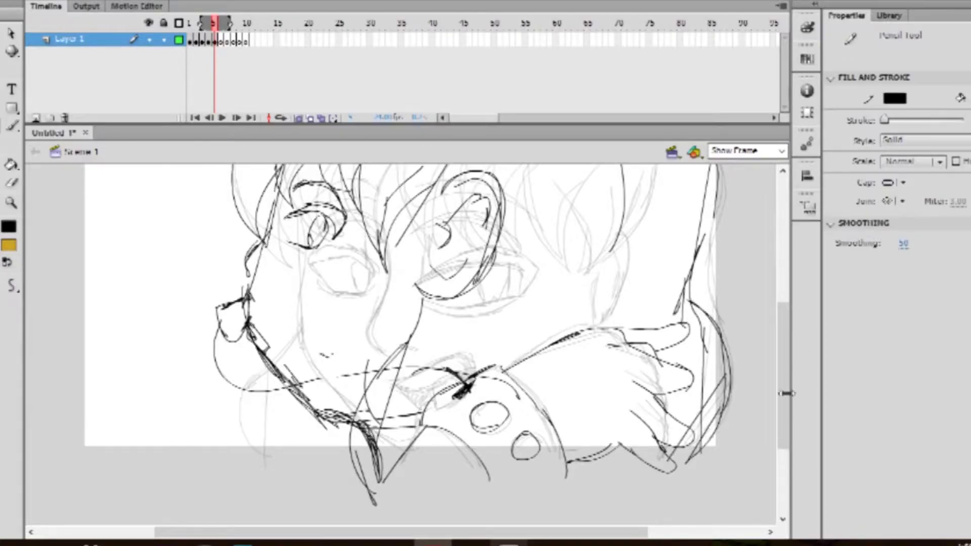
mouse_move(784, 334)
mouse_down()
mouse_move(783, 283)
mouse_move(783, 322)
mouse_up()
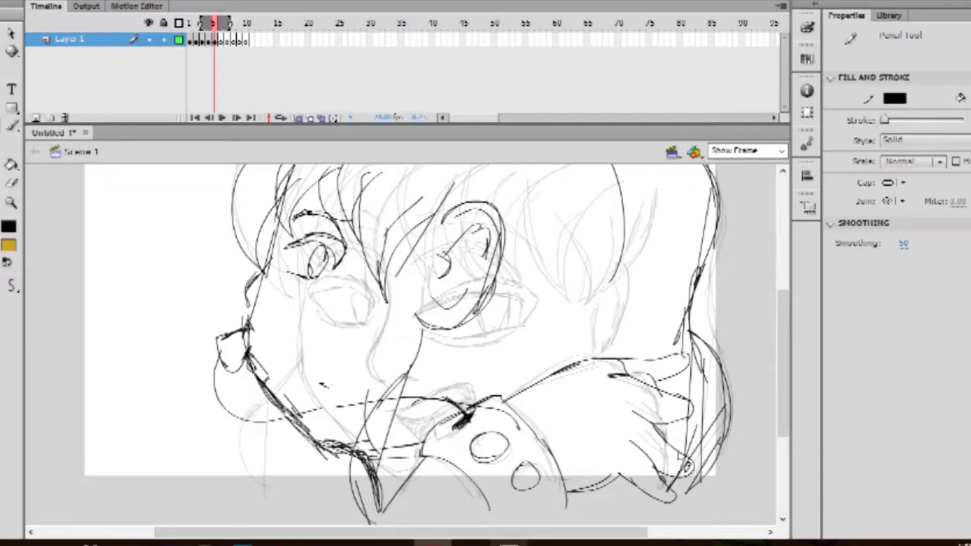
scroll(704, 389, down, 5)
drag(782, 257, 783, 355)
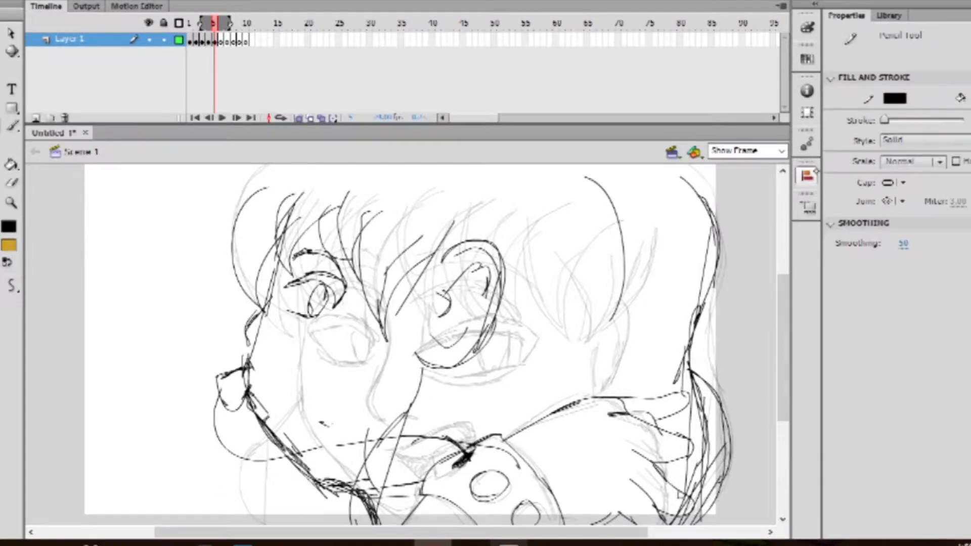
Step: Extend Layer 1 with blank keyframes through frame 82
key(F7)
key(F7)
key(F7)
key(F7)
key(F7)
key(F7)
key(F7)
key(F7)
key(F7)
key(F7)
key(F7)
key(F7)
key(F7)
key(F7)
key(F7)
key(F7)
key(F7)
key(F7)
key(F7)
key(F7)
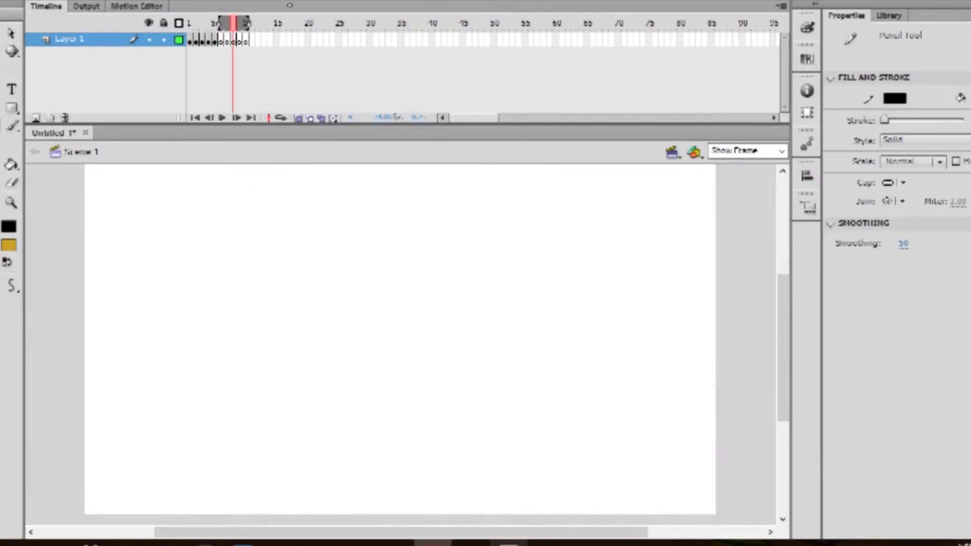
key(F7)
key(F7)
key(F7)
key(F7)
key(F7)
key(F7)
key(F7)
key(F7)
key(F7)
key(F7)
key(F7)
key(F7)
key(F7)
key(F7)
key(F7)
key(F7)
key(F7)
key(F7)
key(F7)
key(F7)
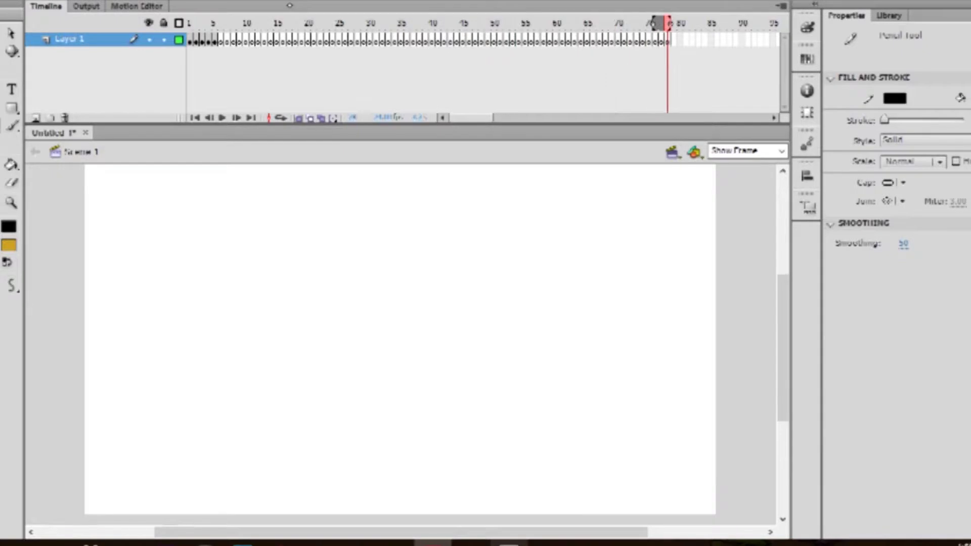
Step: Draw the wrist cuff on frame 6 with curved upper and lower edges and slanted sides
click(223, 41)
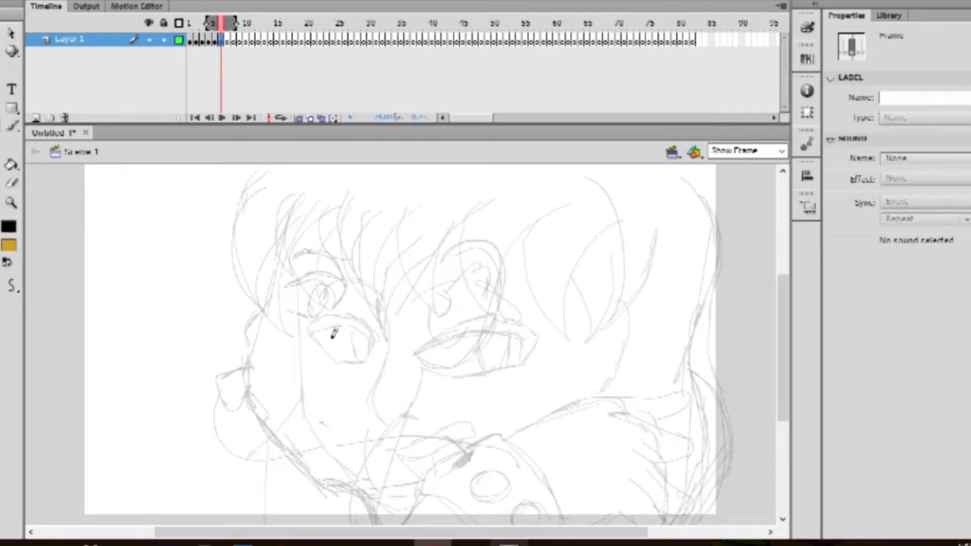
key(y)
mouse_move(277, 302)
mouse_down()
mouse_move(381, 261)
mouse_move(516, 386)
mouse_move(502, 405)
mouse_up()
drag(264, 316, 294, 411)
mouse_move(302, 419)
mouse_down()
mouse_move(444, 383)
mouse_move(514, 399)
mouse_up()
drag(378, 398, 451, 384)
drag(506, 402, 491, 409)
Step: Draw the forearm lines below the cuff and the thumb above it on frame 6
drag(313, 413, 331, 516)
drag(327, 466, 330, 524)
drag(490, 383, 496, 524)
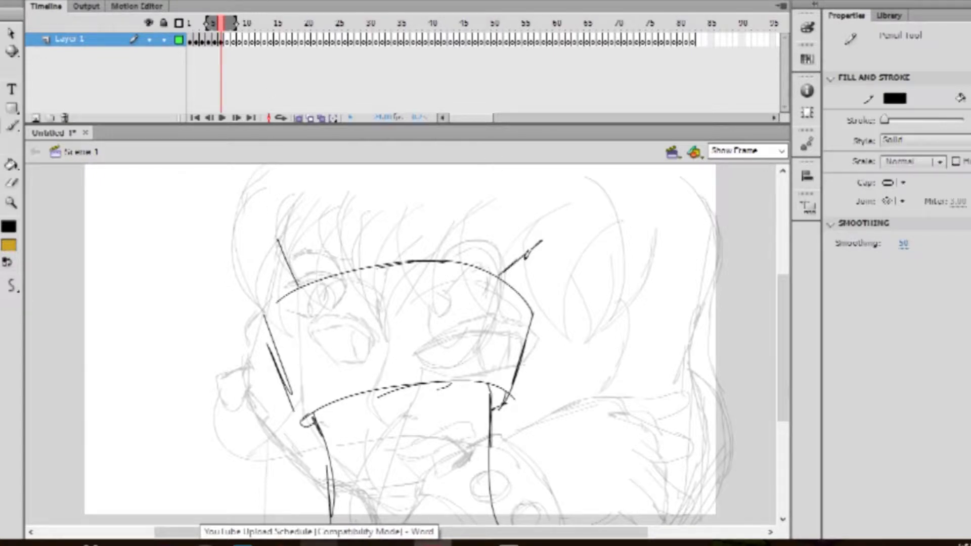
drag(525, 257, 519, 211)
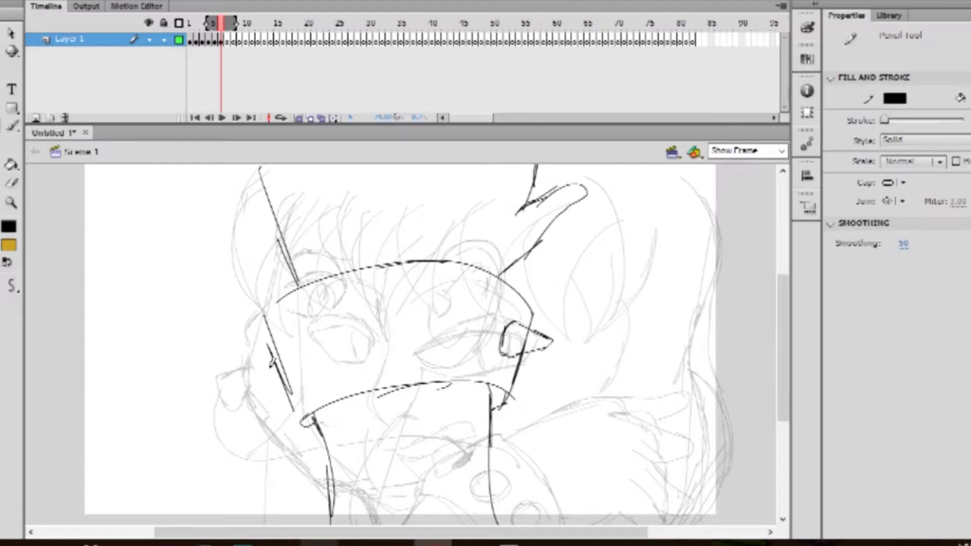
Step: Draw the pointed spikes across the cuff and the gaps between the raised fingers on frame 6
drag(302, 365, 335, 342)
mouse_move(392, 312)
mouse_down()
mouse_move(418, 330)
mouse_move(493, 329)
mouse_up()
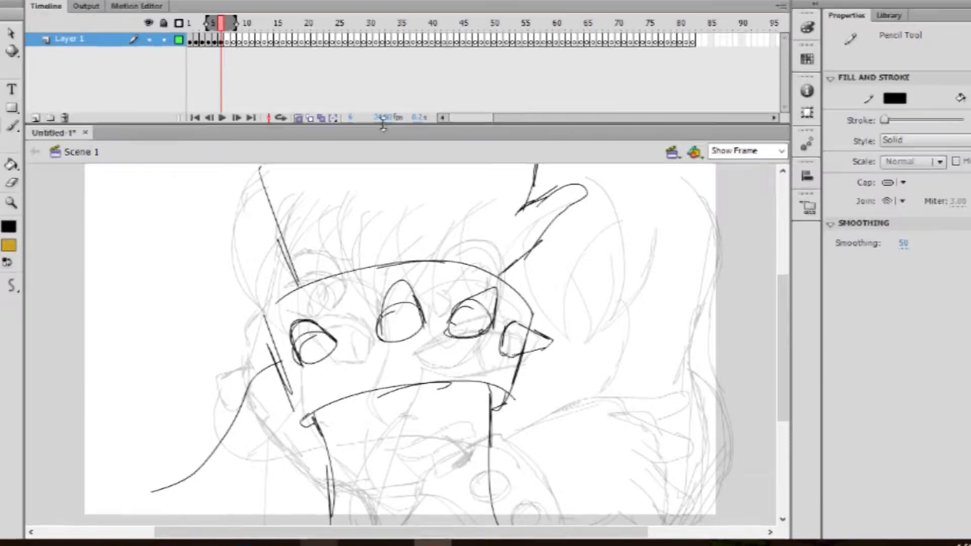
scroll(579, 202, up, 2)
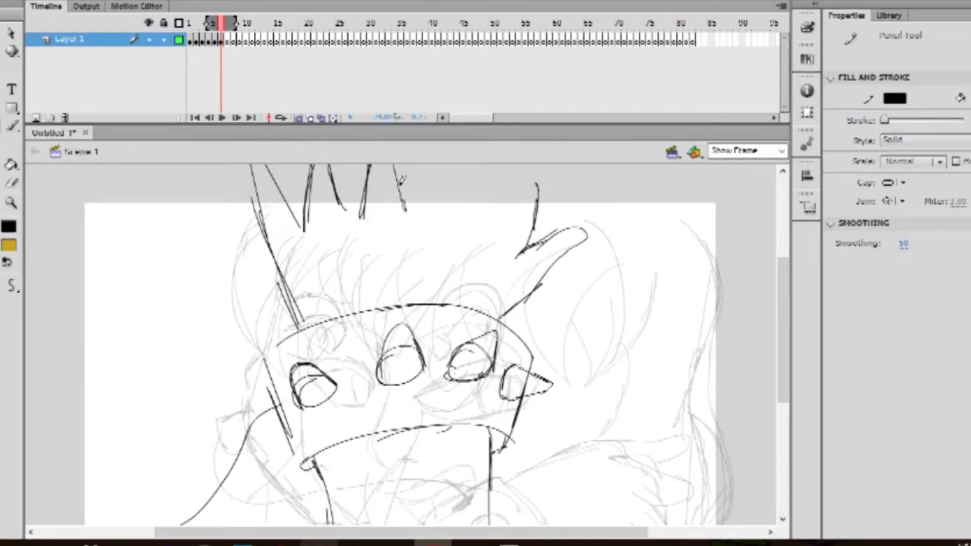
drag(462, 165, 582, 198)
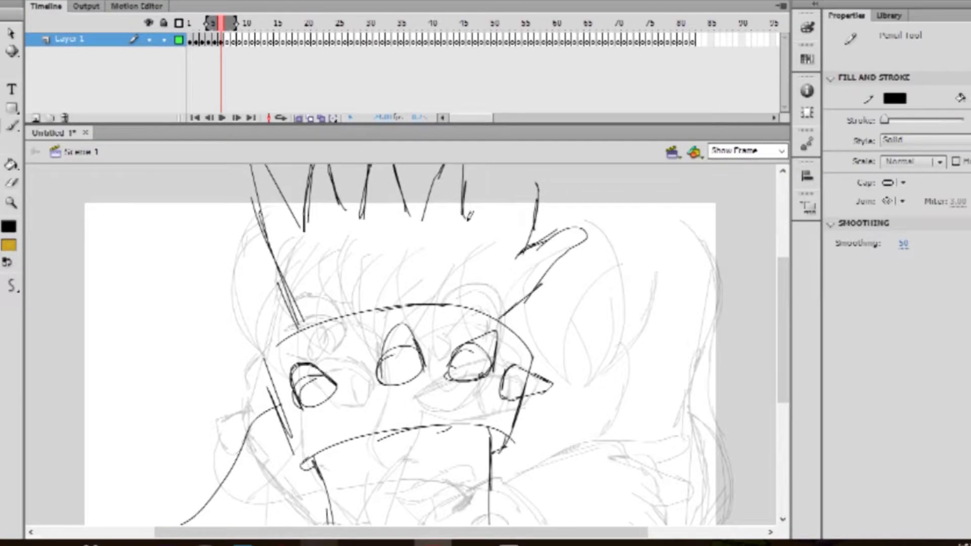
scroll(404, 344, down, 3)
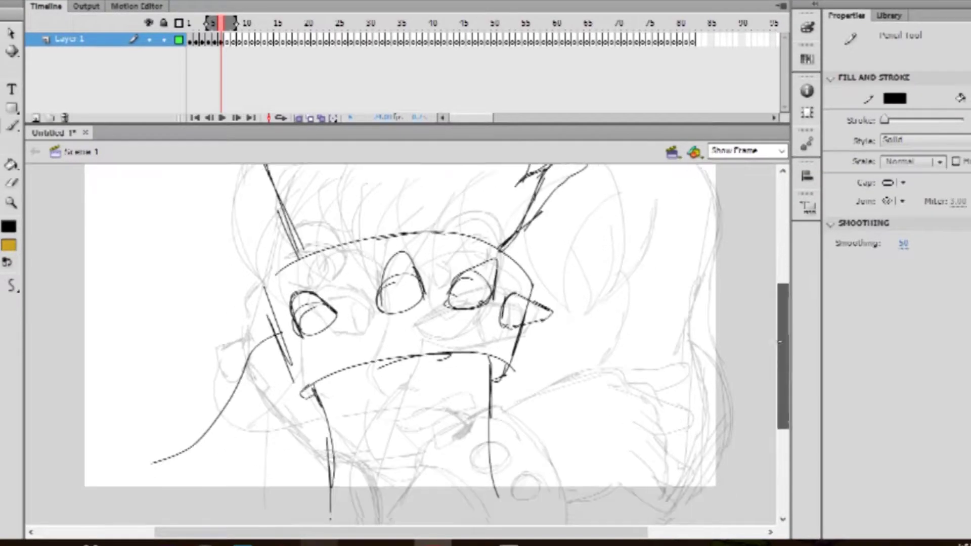
Step: On frame 7, trace four shorter spikes and the cuff outline over the onion-skinned drawing
click(230, 41)
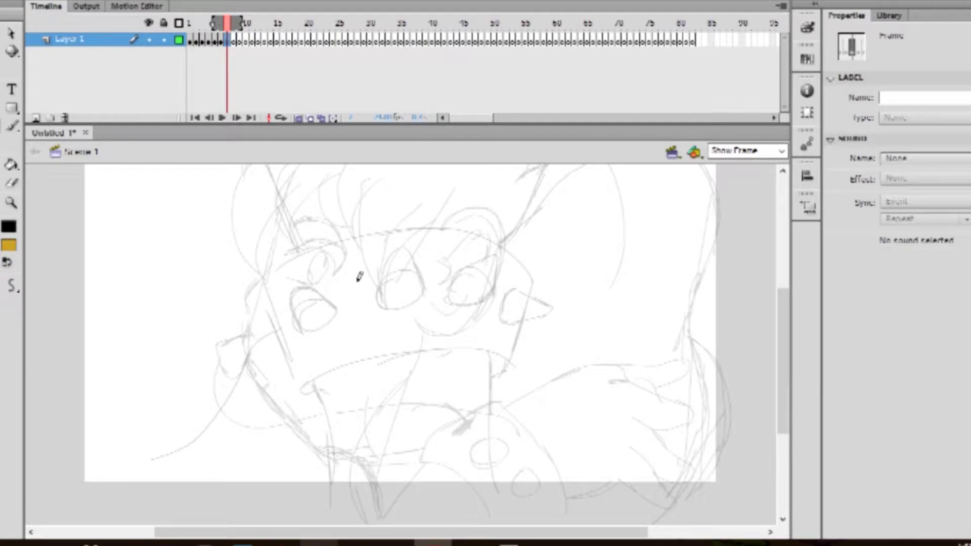
mouse_move(517, 290)
mouse_down()
mouse_move(504, 300)
mouse_move(511, 322)
mouse_move(538, 307)
mouse_move(510, 318)
mouse_up()
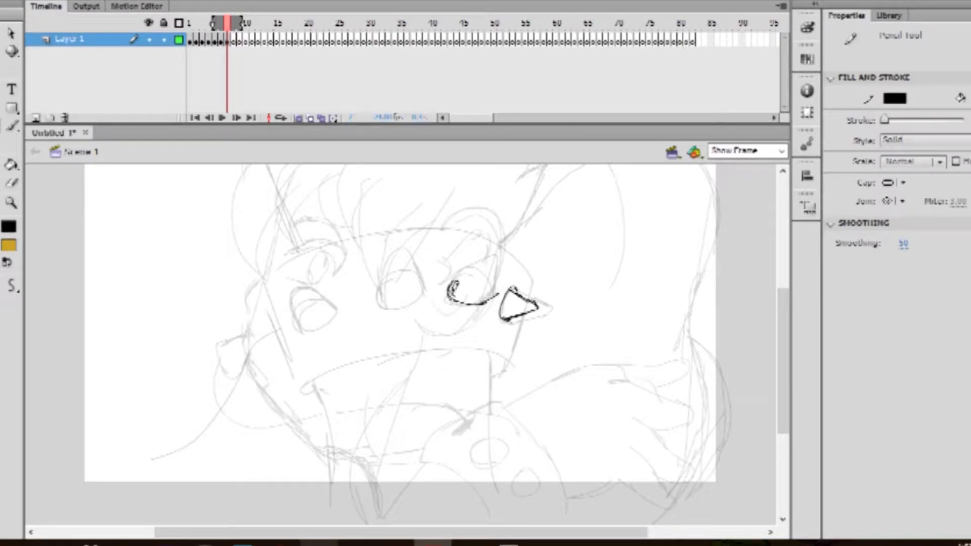
mouse_move(380, 288)
mouse_down()
mouse_move(413, 298)
mouse_move(427, 283)
mouse_move(399, 257)
mouse_move(386, 306)
mouse_move(424, 290)
mouse_move(406, 273)
mouse_up()
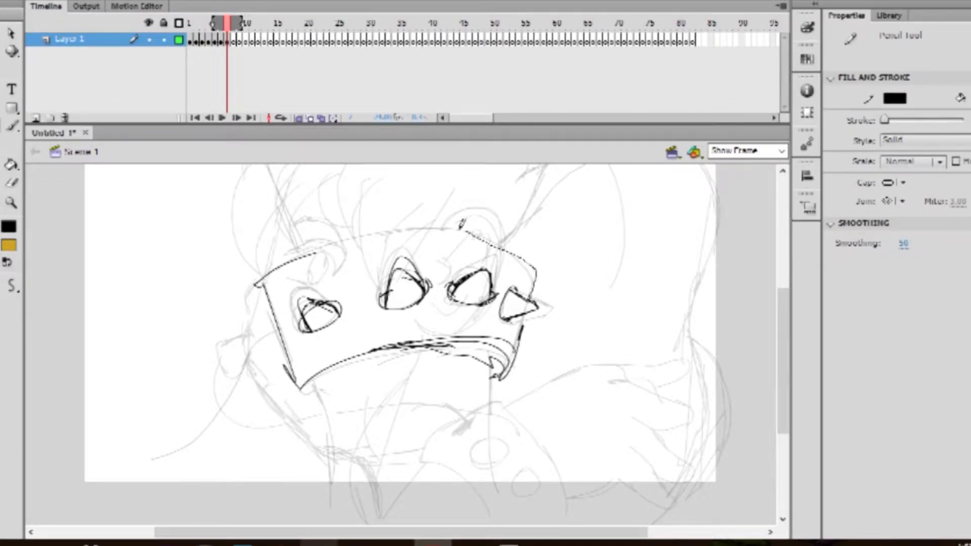
Step: Draw the thumb and hand edges above the cuff and the forearm lines below it on frame 7
drag(501, 244, 576, 144)
drag(783, 354, 782, 315)
mouse_move(502, 338)
mouse_down()
mouse_move(567, 244)
mouse_move(494, 245)
mouse_up()
drag(504, 241, 465, 233)
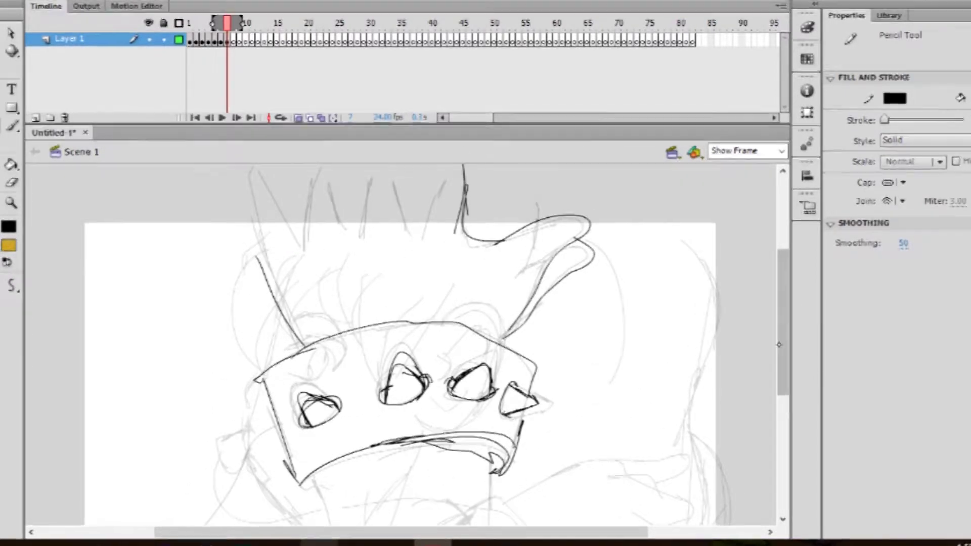
scroll(399, 344, down, 4)
drag(494, 326, 500, 483)
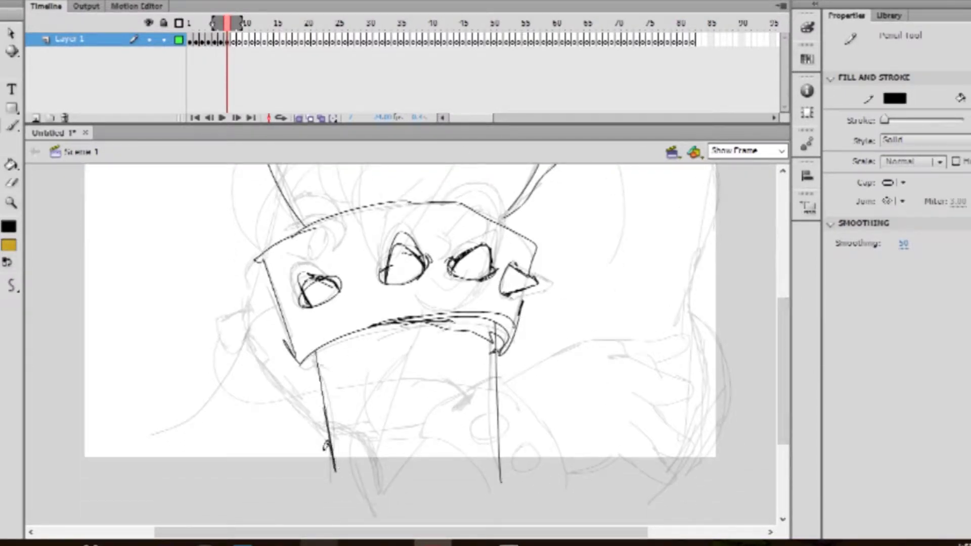
Step: On frame 8, draw curved trail lines shooting out of the four spike positions and redraw the spike bases as ovals
click(234, 41)
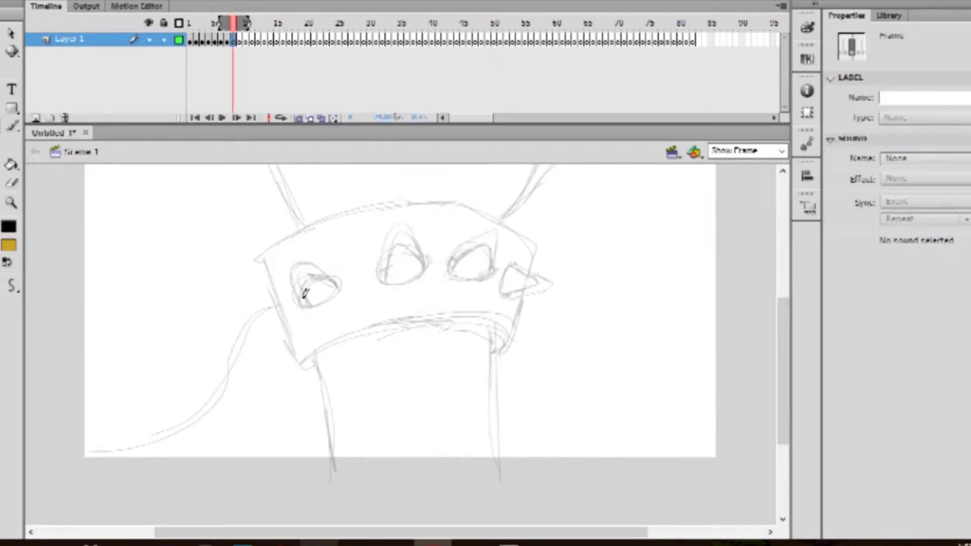
drag(180, 166, 316, 288)
drag(468, 166, 399, 273)
mouse_move(611, 165)
mouse_down()
mouse_move(465, 266)
mouse_move(774, 303)
mouse_up()
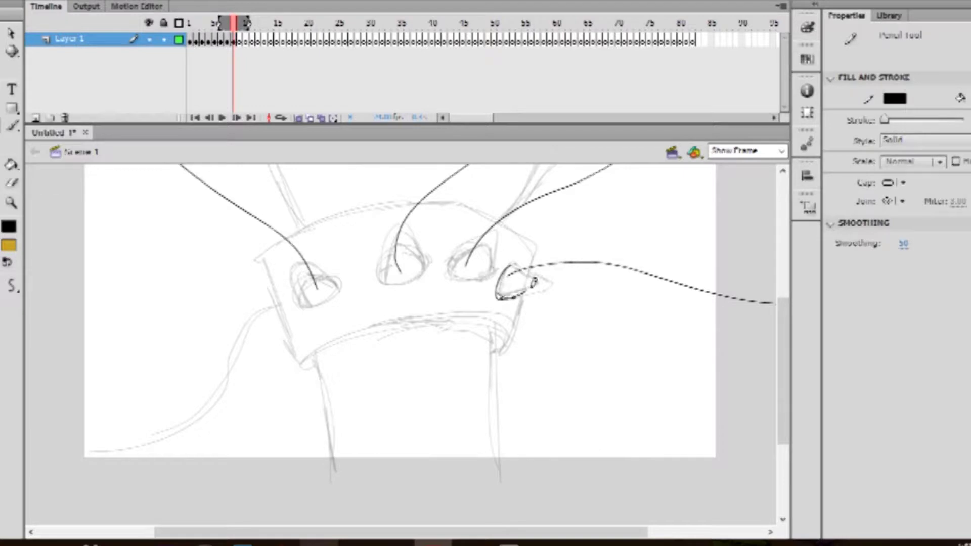
drag(403, 257, 380, 284)
mouse_move(319, 284)
mouse_down()
mouse_move(306, 305)
mouse_move(318, 286)
mouse_up()
Step: Draw the cuff's side, lower and upper edges around the oval holes on frame 8
drag(265, 261, 304, 376)
mouse_move(321, 371)
mouse_down()
mouse_move(348, 328)
mouse_move(483, 356)
mouse_up()
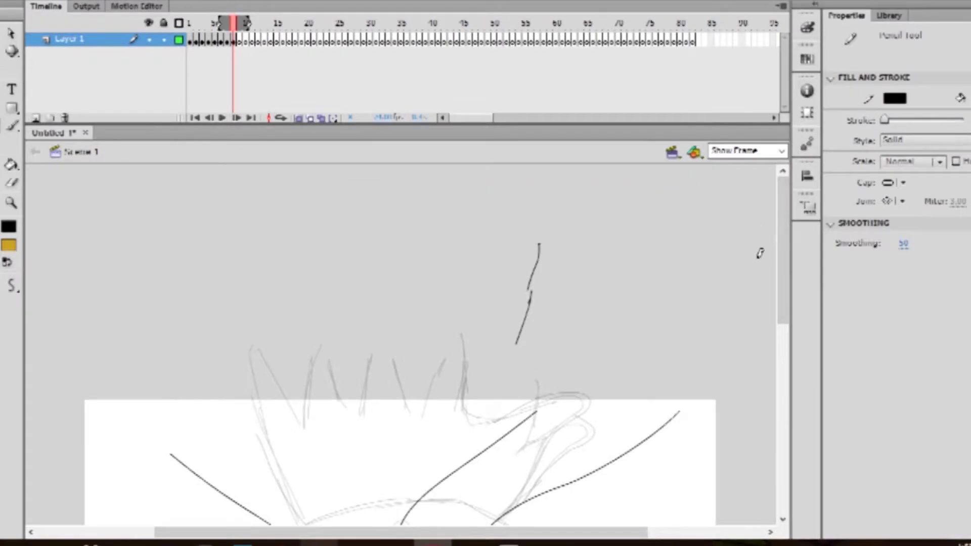
drag(784, 287, 785, 394)
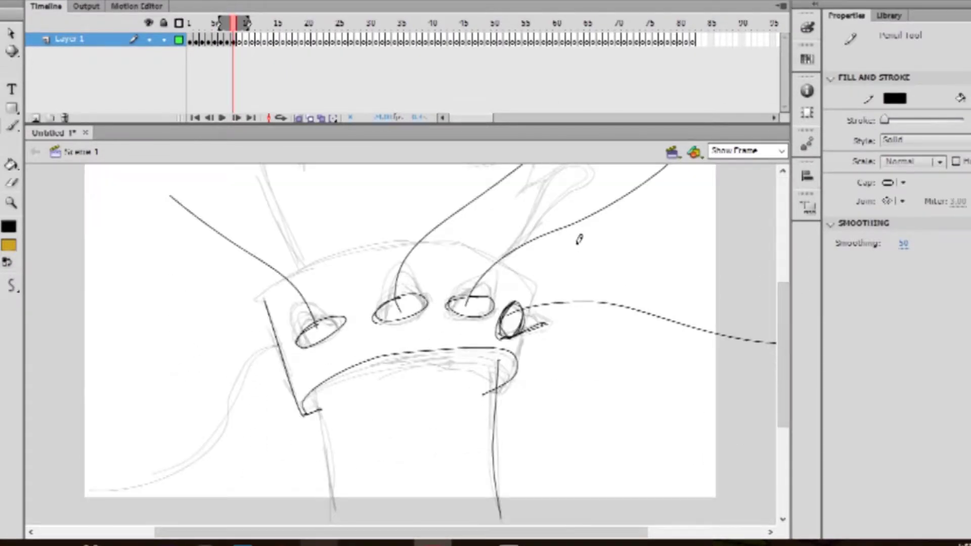
mouse_move(538, 276)
mouse_down()
mouse_move(469, 245)
mouse_move(298, 259)
mouse_move(262, 298)
mouse_up()
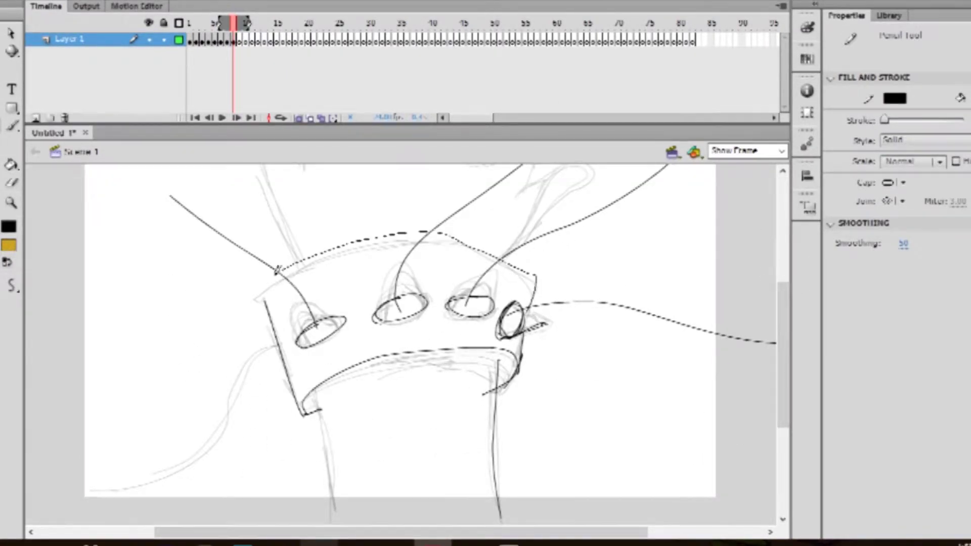
Step: Draw the cord trailing from the cuff's left side and the flying spikes on the trail lines on frame 8
mouse_move(275, 344)
mouse_down()
mouse_move(42, 466)
mouse_move(53, 501)
mouse_up()
drag(187, 206, 152, 144)
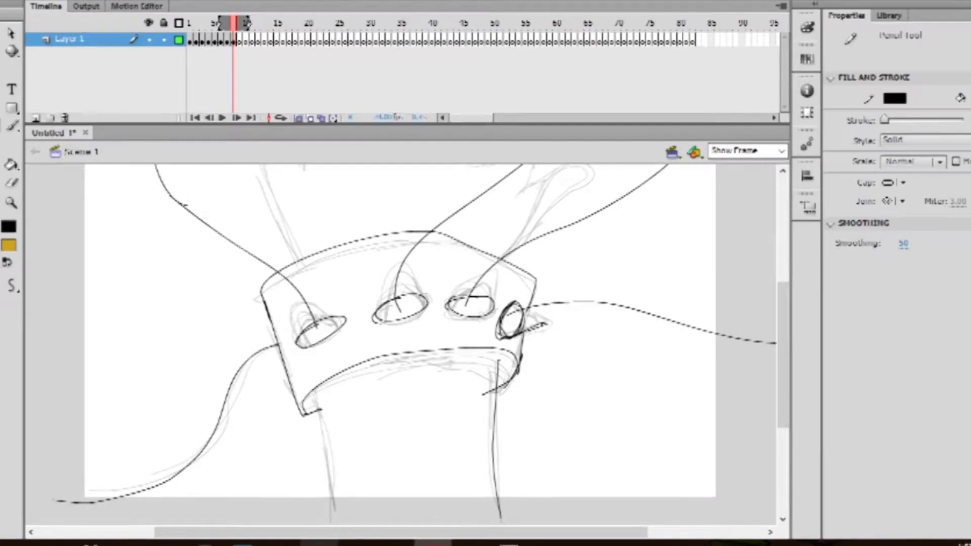
drag(784, 349, 783, 329)
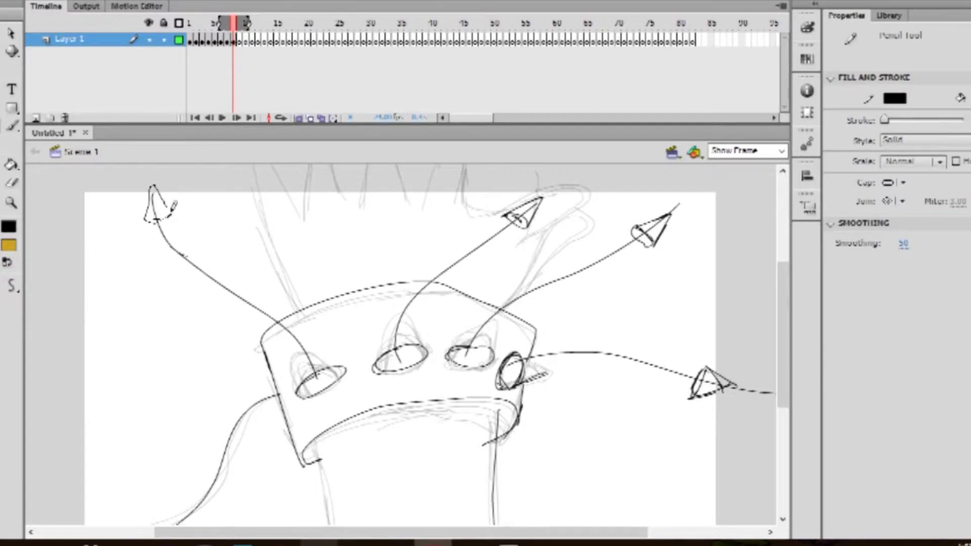
Step: Draw the forearm line below the cuff and the open hand with its fingers and thumb above it on frame 8
drag(783, 353, 783, 378)
drag(314, 380, 326, 501)
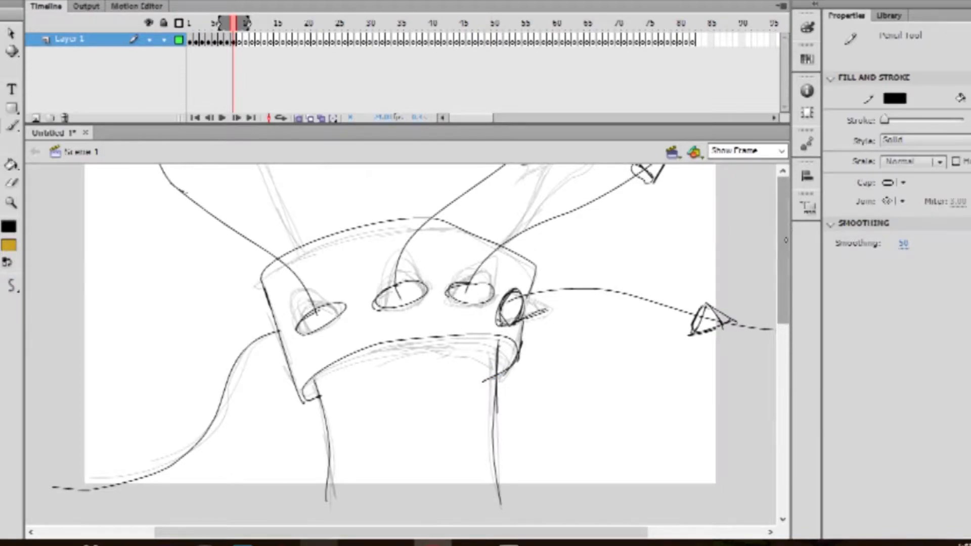
scroll(475, 309, up, 5)
drag(475, 310, 463, 233)
drag(403, 301, 438, 275)
drag(338, 290, 370, 261)
drag(298, 414, 247, 242)
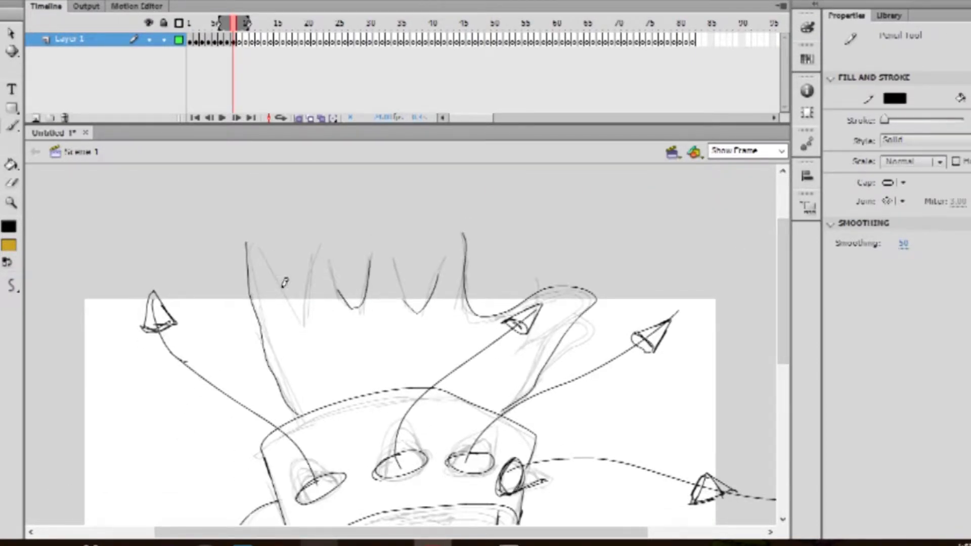
scroll(341, 208, down, 5)
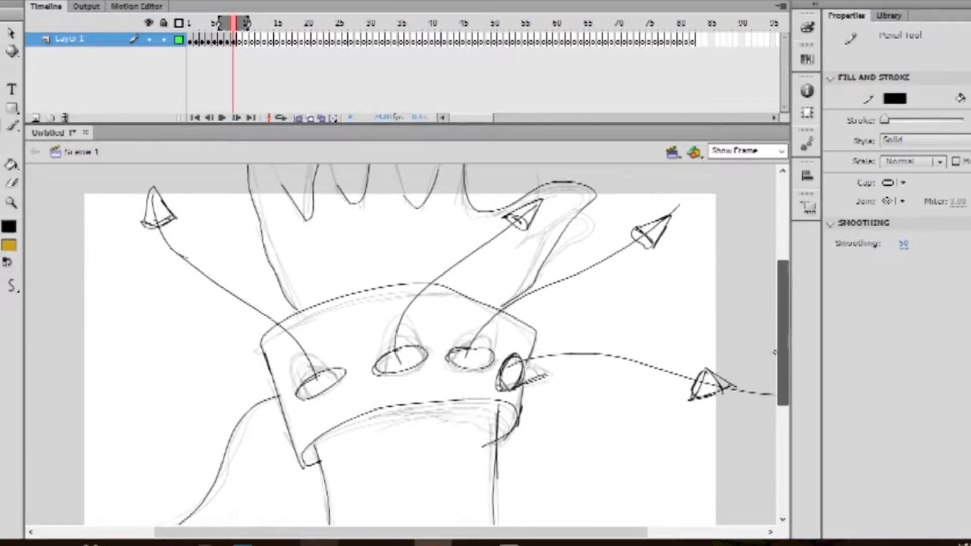
Step: On frame 9, draw both forearm lines and the curved trail line leaving the rightmost cuff hole
key(F7)
drag(500, 334, 512, 515)
drag(314, 371, 326, 522)
drag(513, 295, 776, 336)
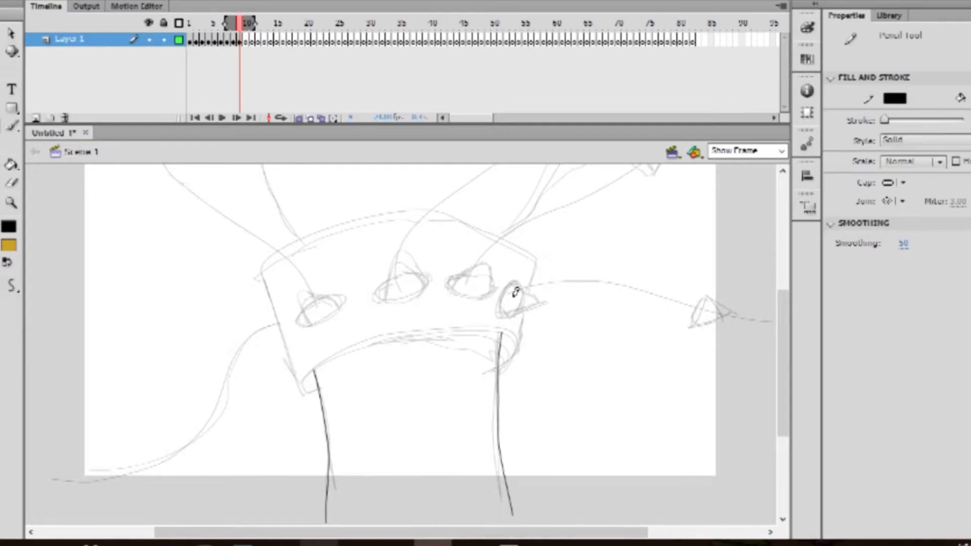
Step: Draw the cuff outline and its oval holes on frame 9
drag(550, 211, 547, 216)
drag(477, 209, 540, 261)
mouse_move(509, 352)
mouse_down()
mouse_move(437, 332)
mouse_move(311, 394)
mouse_up()
drag(321, 300, 315, 302)
drag(380, 290, 388, 284)
drag(468, 277, 447, 284)
Step: Draw the thumb and the adjoining edge of the hand above the cuff on frame 9
drag(781, 317, 782, 271)
drag(516, 341, 599, 240)
drag(475, 247, 600, 225)
drag(589, 222, 606, 238)
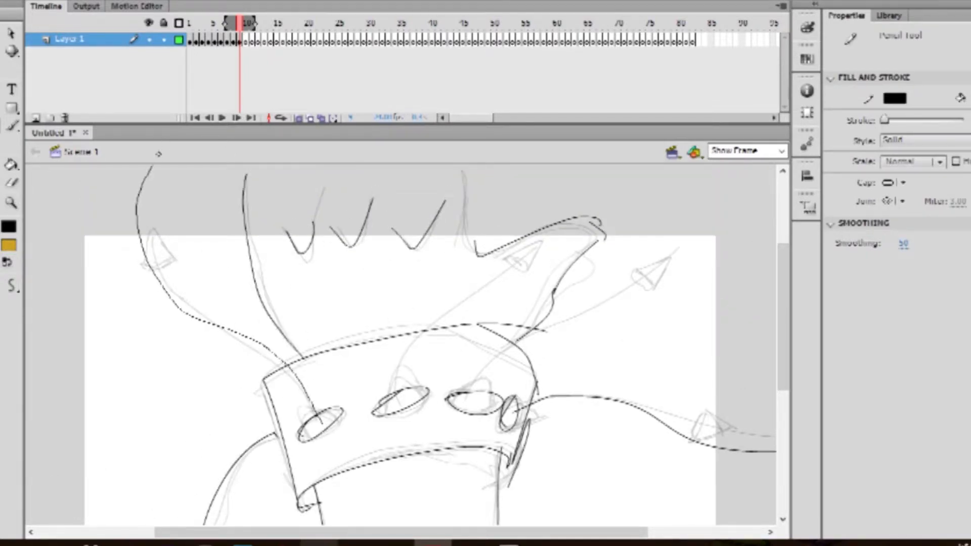
Step: On frame 10, sketch a figure with a round head, a tapered torso and two pointed legs
click(247, 42)
drag(783, 273, 784, 296)
drag(390, 238, 400, 288)
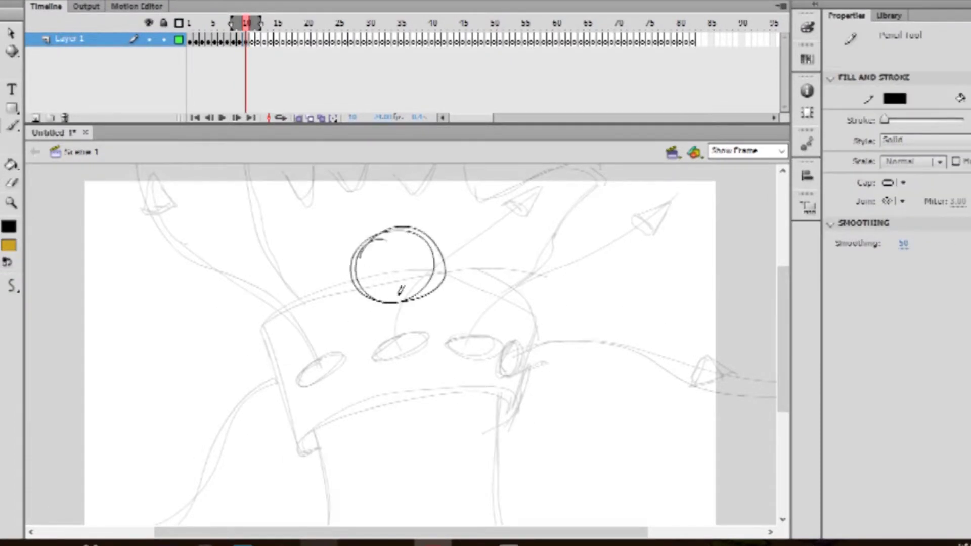
drag(783, 296, 782, 326)
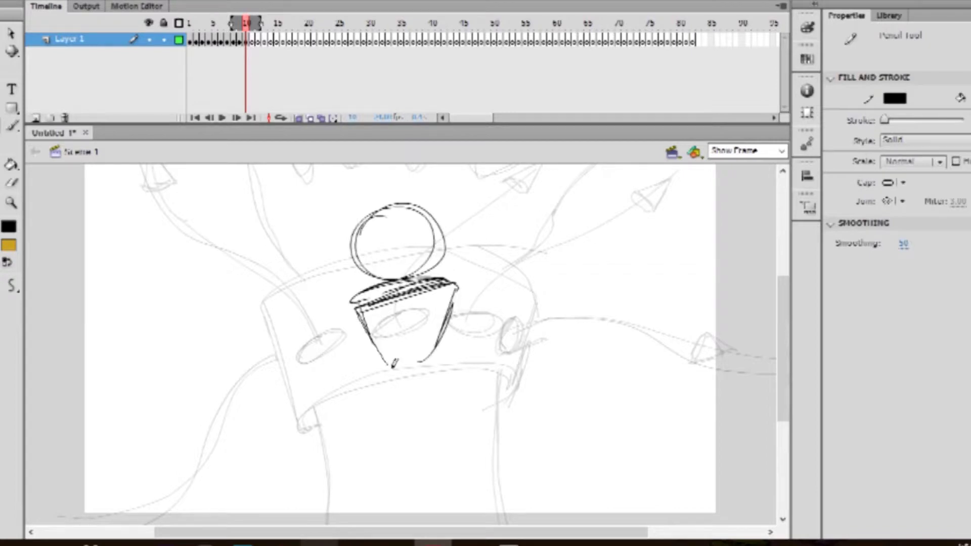
drag(437, 348, 417, 505)
drag(408, 378, 412, 478)
mouse_move(407, 399)
mouse_down()
mouse_move(413, 507)
mouse_move(417, 483)
mouse_up()
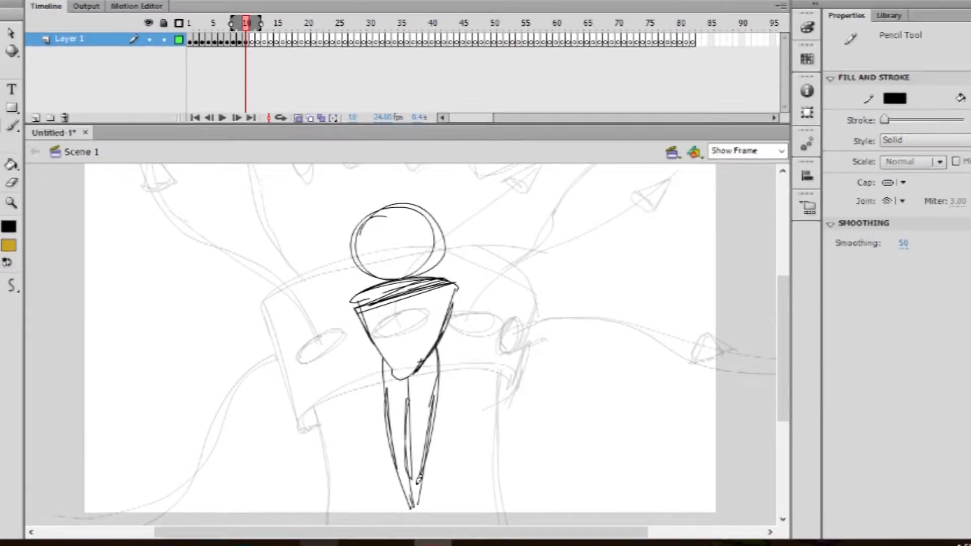
Step: Erase the whole figure sketch from frame 10
key(e)
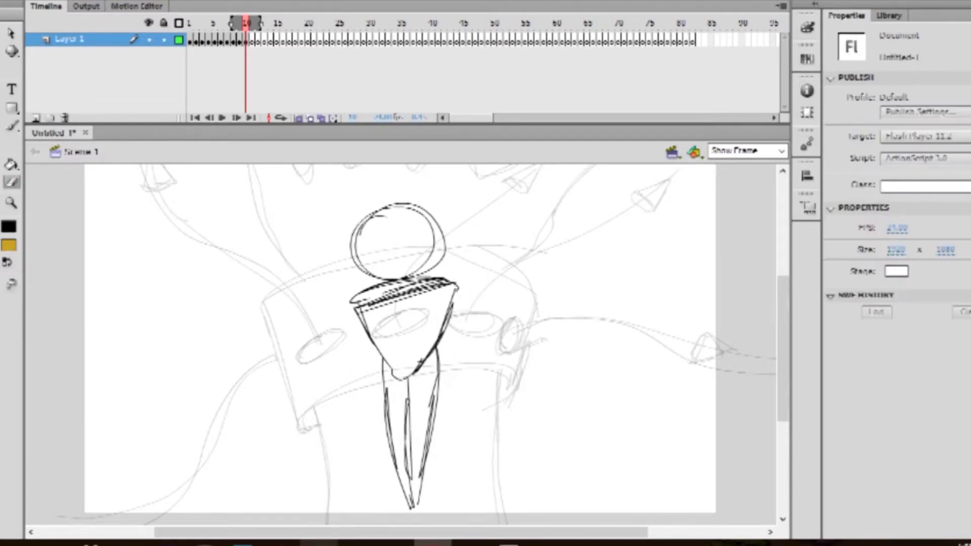
drag(305, 295, 442, 263)
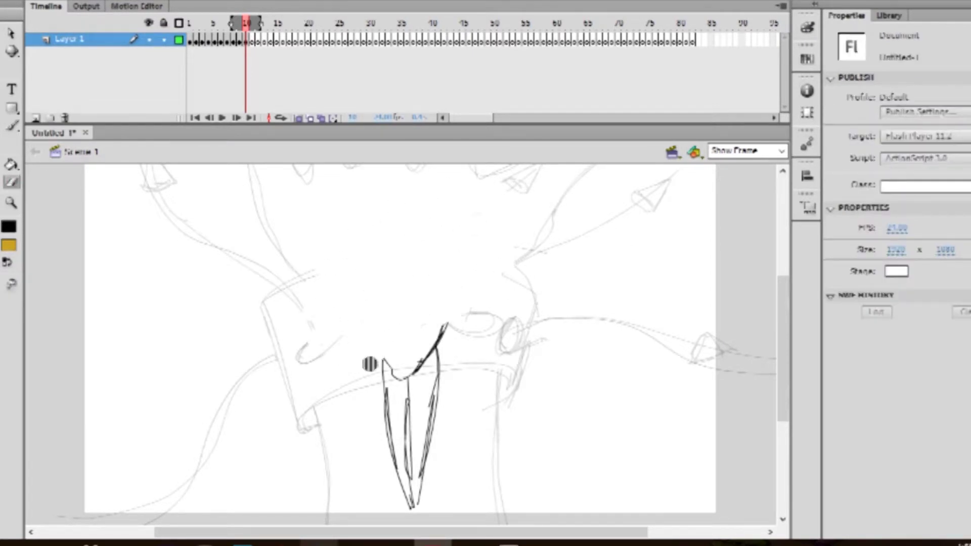
mouse_move(396, 459)
mouse_down()
mouse_move(386, 431)
mouse_move(408, 388)
mouse_up()
drag(783, 296, 784, 292)
click(781, 151)
click(763, 175)
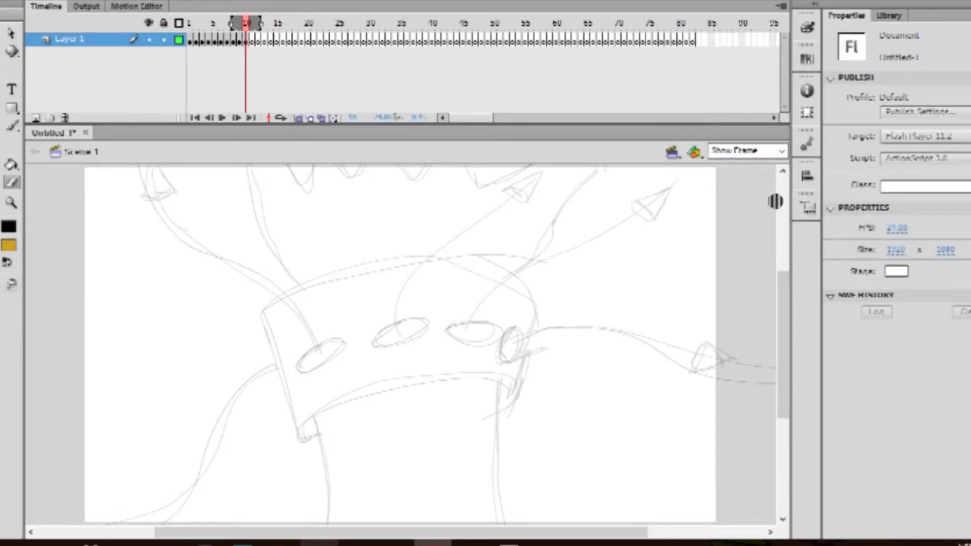
click(12, 126)
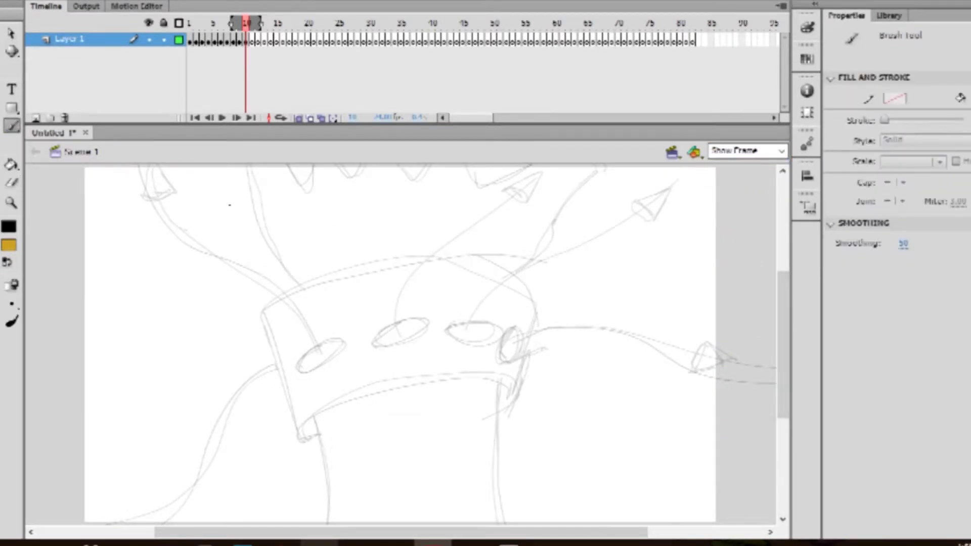
drag(198, 176, 285, 267)
key(ctrl+z)
Step: With the Pencil tool, draw the two black sleeve edges at the upper-left end of a new arm on frame 10
click(1, 126)
drag(231, 178, 296, 270)
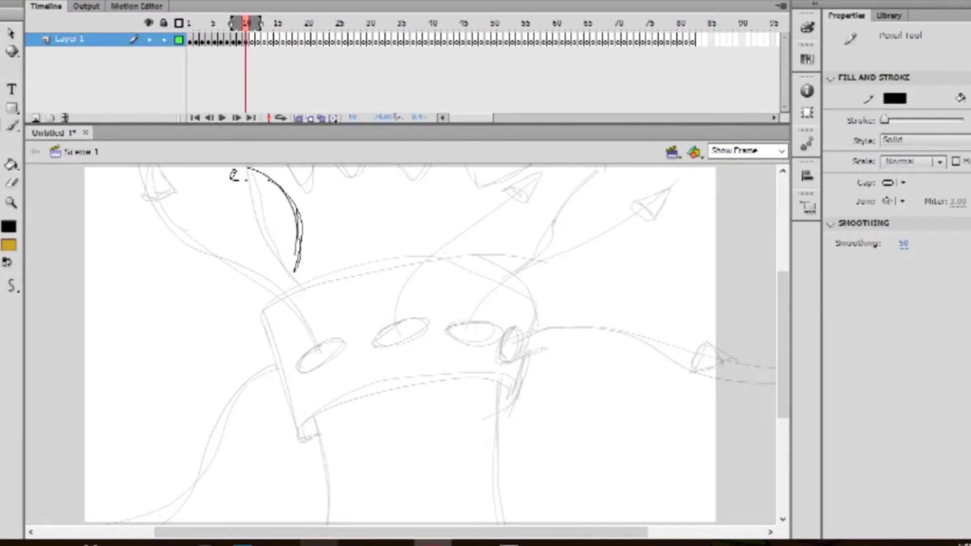
drag(160, 265, 225, 313)
Step: Set the stroke colour to blue and sketch curved strokes over both sleeve edges
click(898, 99)
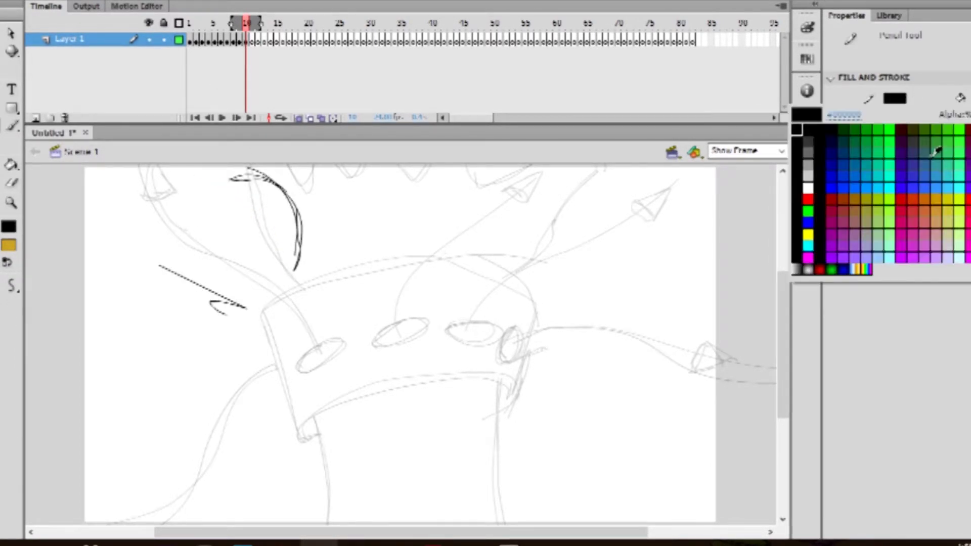
click(849, 173)
mouse_move(162, 258)
mouse_down()
mouse_move(247, 306)
mouse_move(242, 313)
mouse_up()
drag(255, 172, 314, 262)
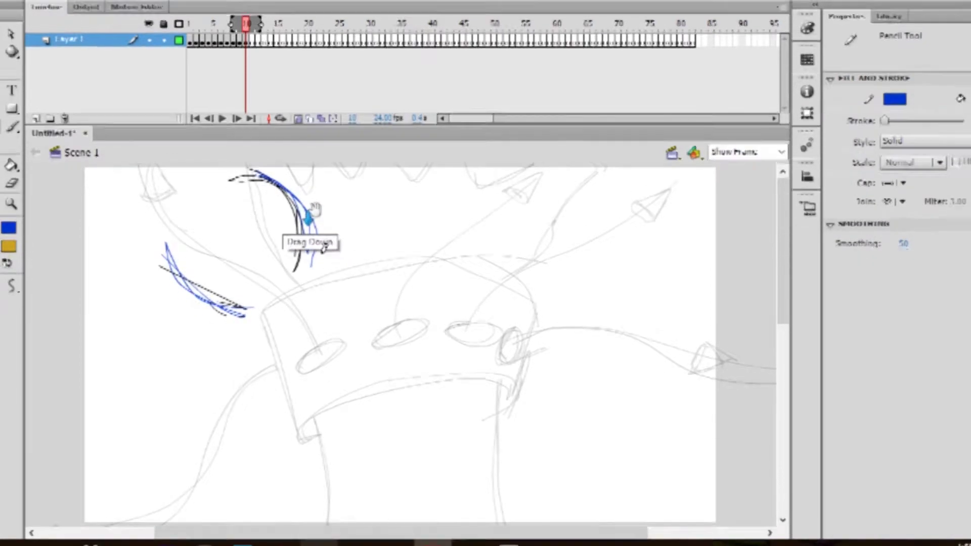
Step: Set the stroke colour back to black and draw both long arm contours running diagonally down from the sleeve
scroll(311, 217, up, 5)
drag(782, 202, 782, 263)
click(894, 99)
click(798, 150)
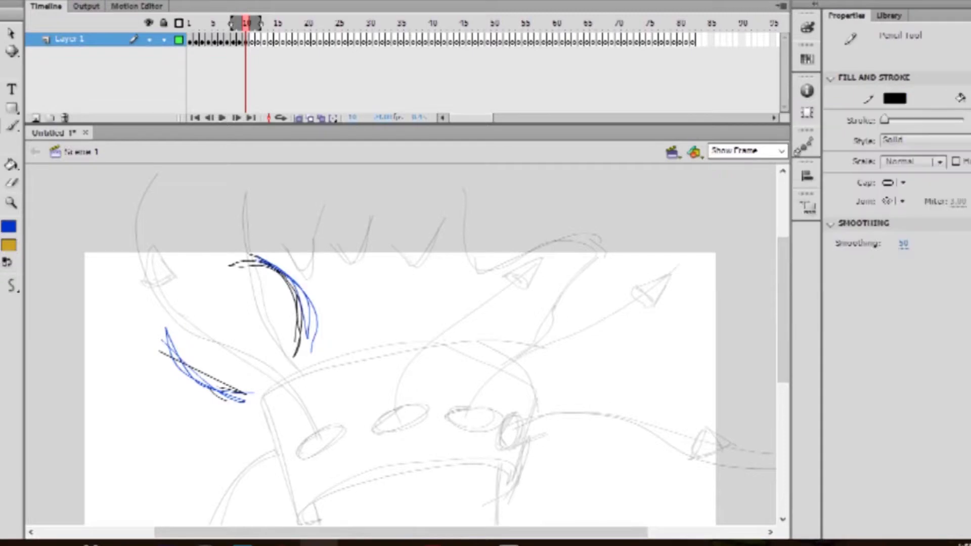
scroll(304, 363, down, 2)
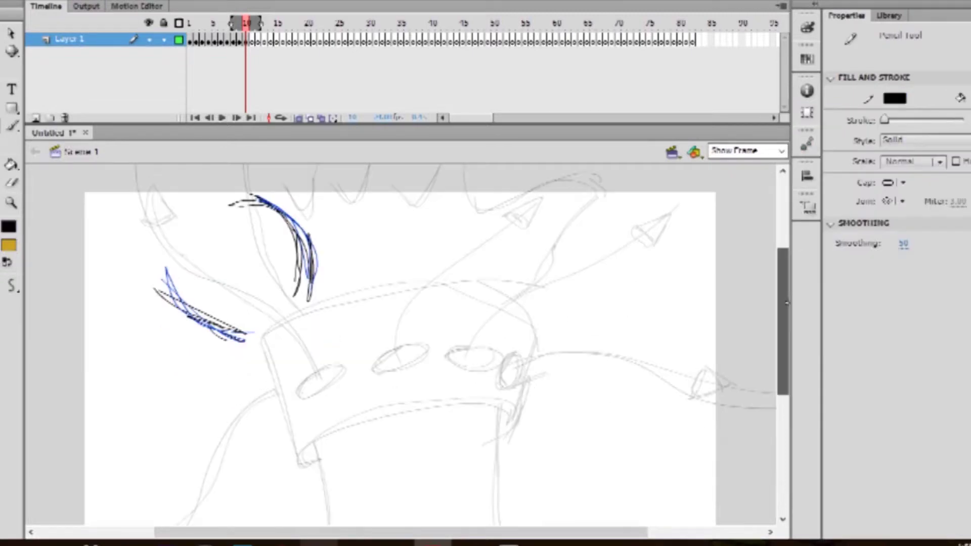
drag(313, 252, 364, 271)
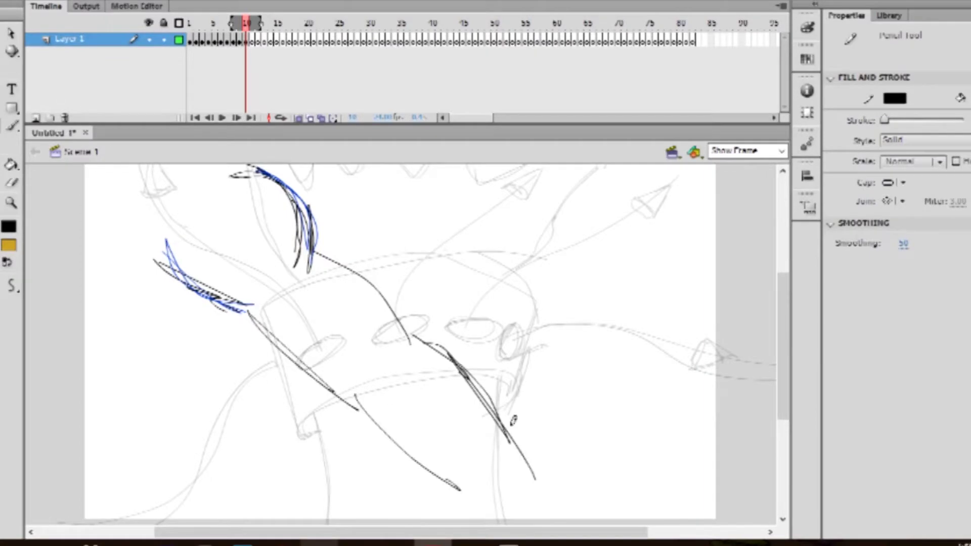
Step: Draw the open hand with its fingers and thumb and the wrist band at the lower end of the arm
scroll(512, 498, down, 2)
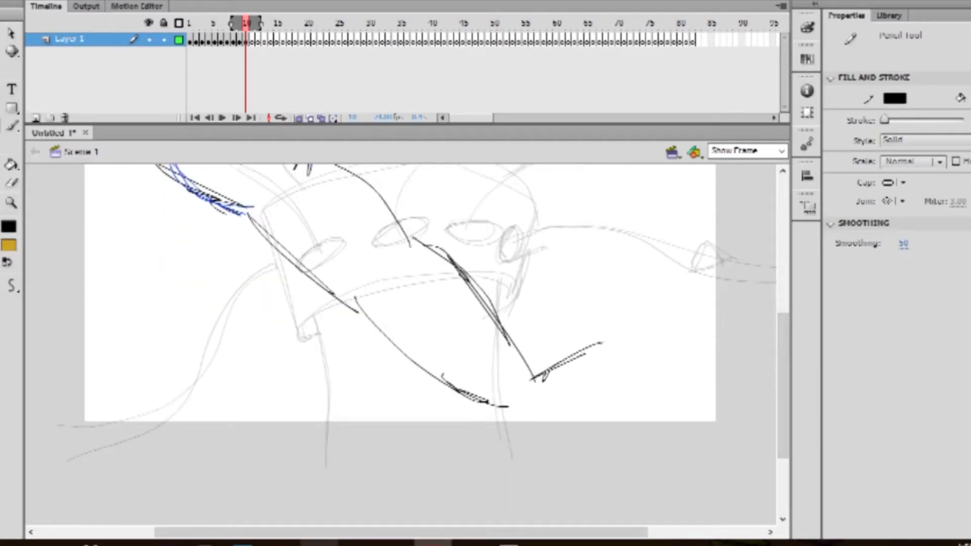
drag(608, 389, 579, 406)
drag(548, 421, 603, 407)
mouse_move(579, 353)
mouse_down()
mouse_move(632, 338)
mouse_move(590, 366)
mouse_up()
mouse_move(570, 383)
mouse_down()
mouse_move(596, 365)
mouse_move(611, 385)
mouse_move(646, 349)
mouse_up()
mouse_move(652, 349)
mouse_down()
mouse_move(614, 380)
mouse_move(625, 389)
mouse_move(619, 404)
mouse_move(579, 428)
mouse_up()
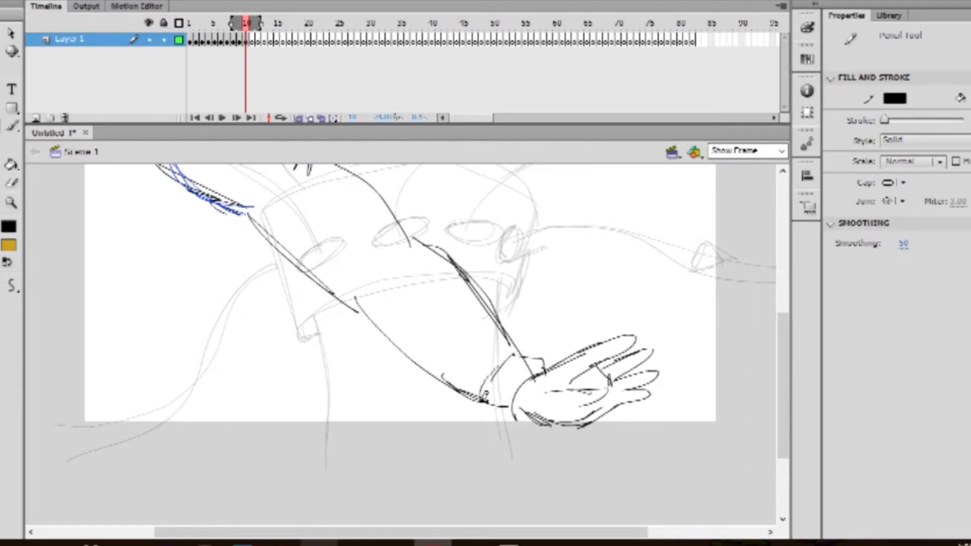
Step: Set the stroke colour to magenta and draw the first curved coil lines around the wrist on frame 10
click(894, 98)
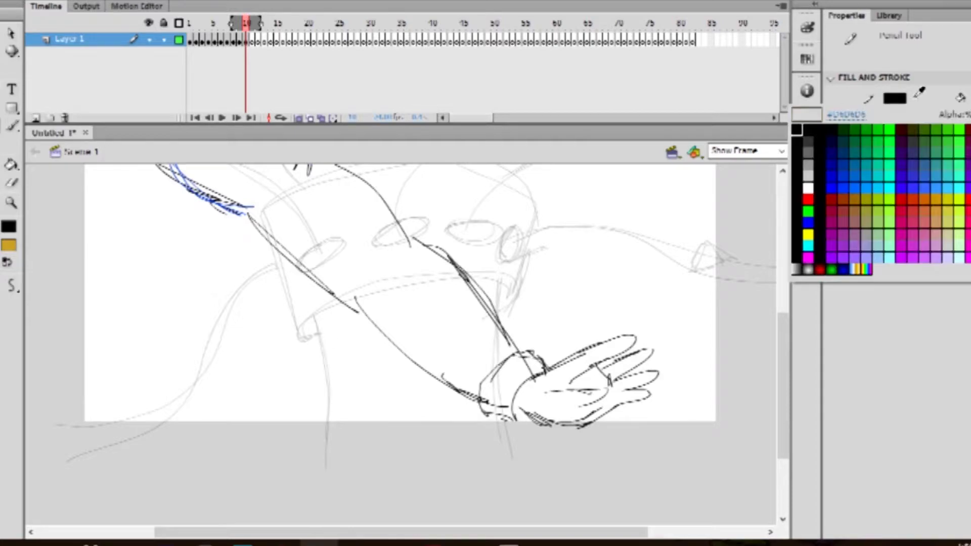
click(917, 223)
drag(451, 322, 537, 357)
drag(496, 399, 448, 343)
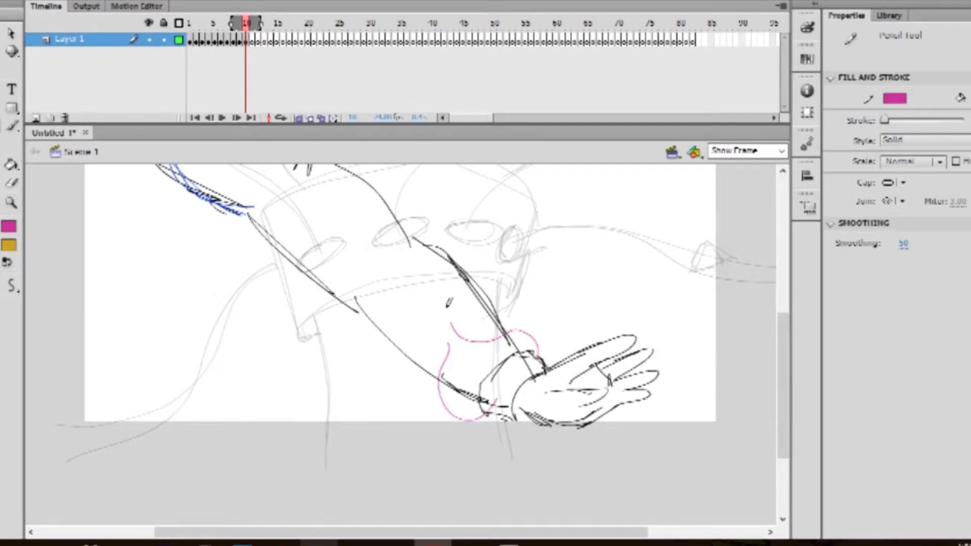
Step: Insert one frame after frame 10 to hold the arm drawing longer
click(113, 1)
key(Left)
key(Left)
key(Escape)
key(alt+i)
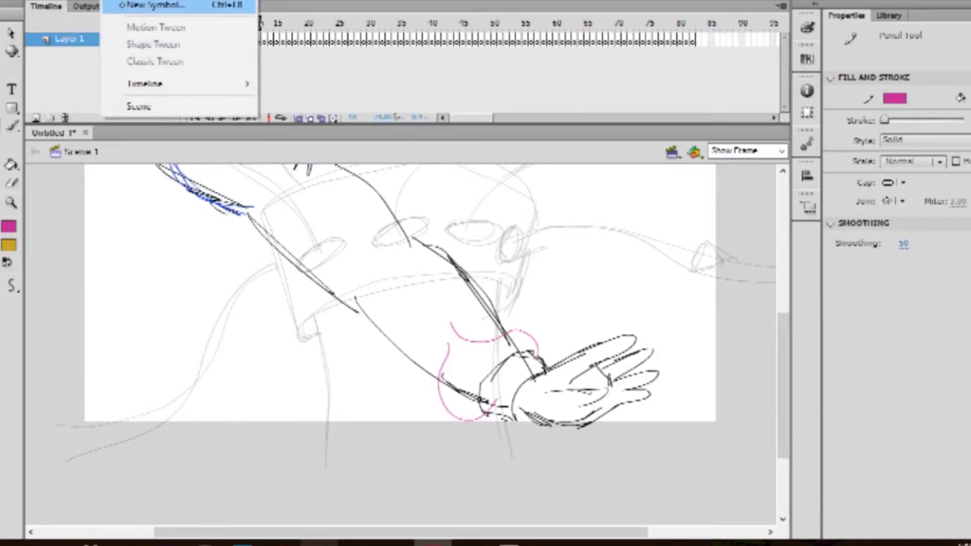
mouse_move(177, 84)
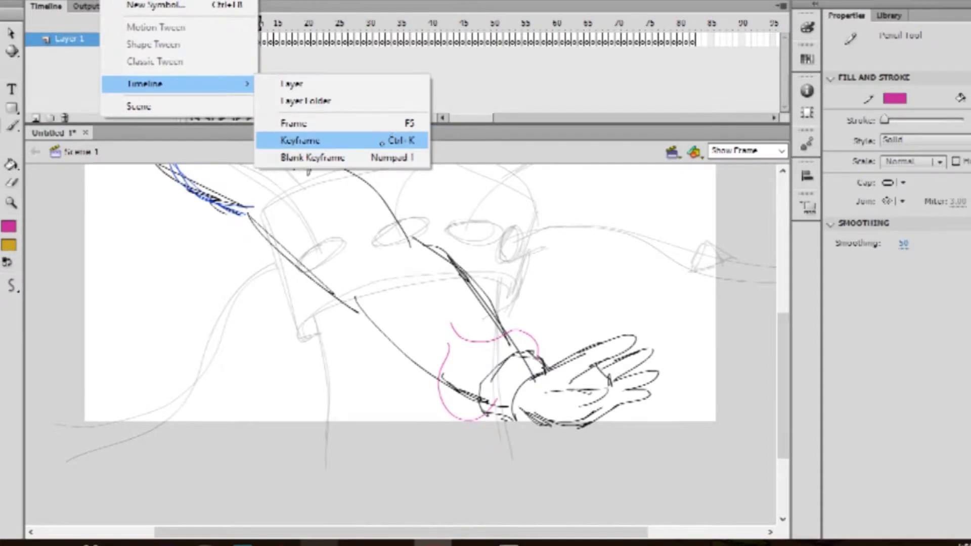
click(399, 123)
Step: Assign Numpad 3 as the keyboard shortcut for the Insert Timeline Frame command
click(25, 0)
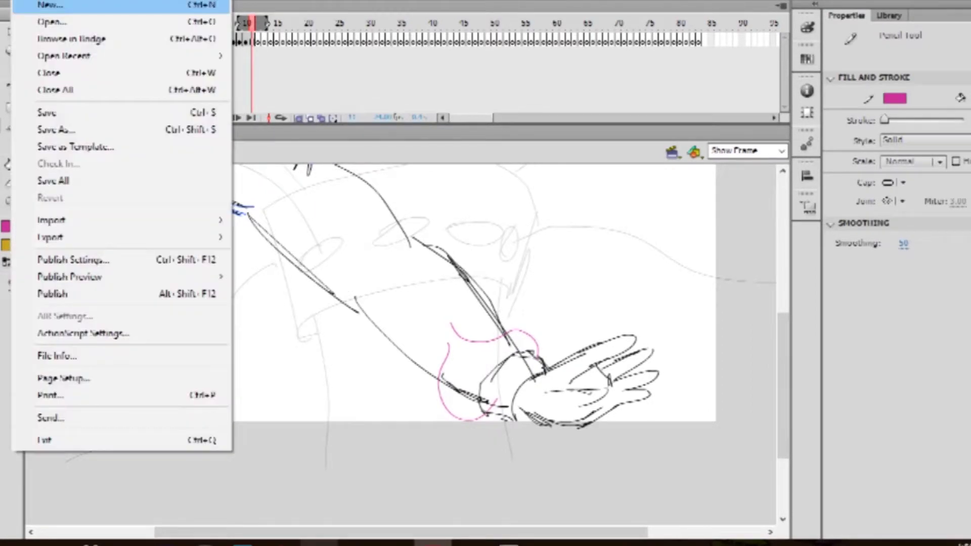
mouse_move(53, 0)
click(147, 394)
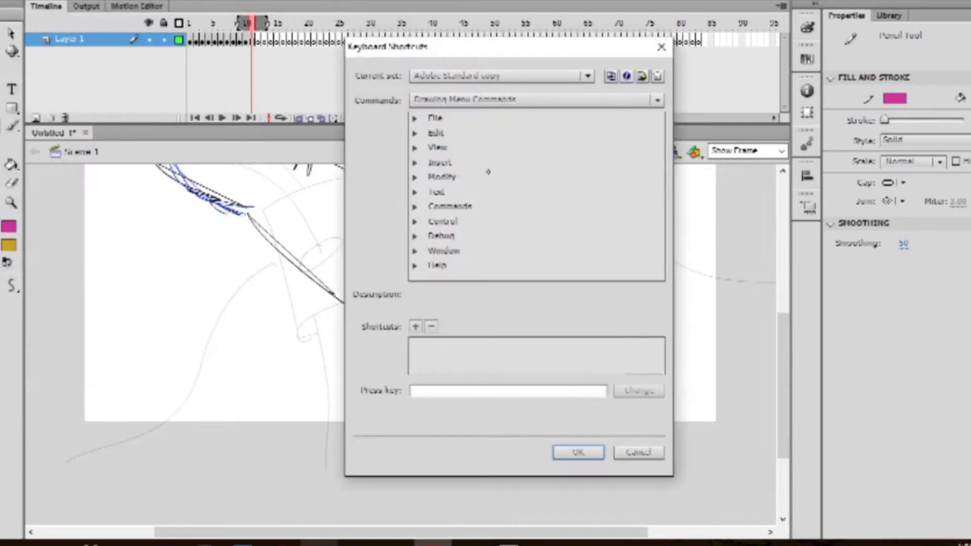
click(416, 163)
click(431, 237)
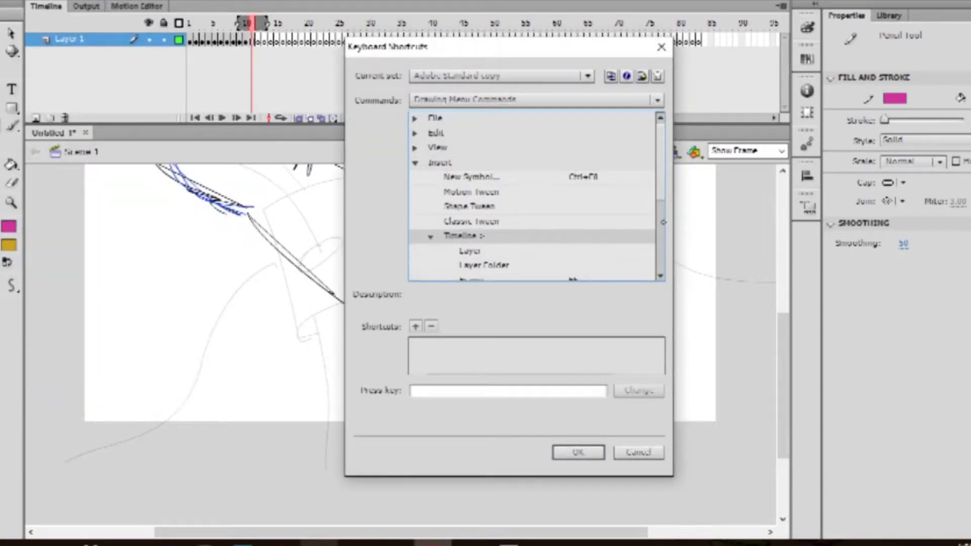
drag(660, 195, 660, 231)
click(511, 201)
click(506, 391)
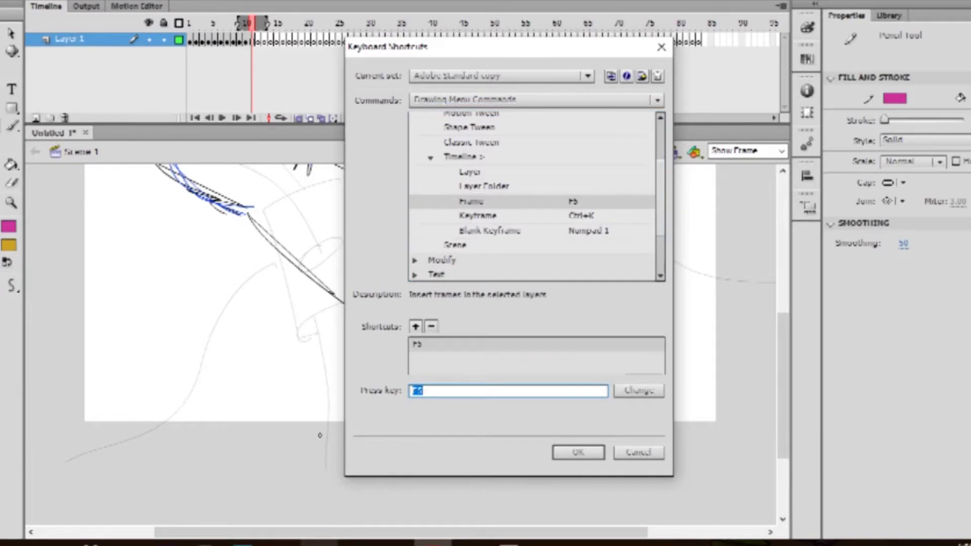
click(579, 452)
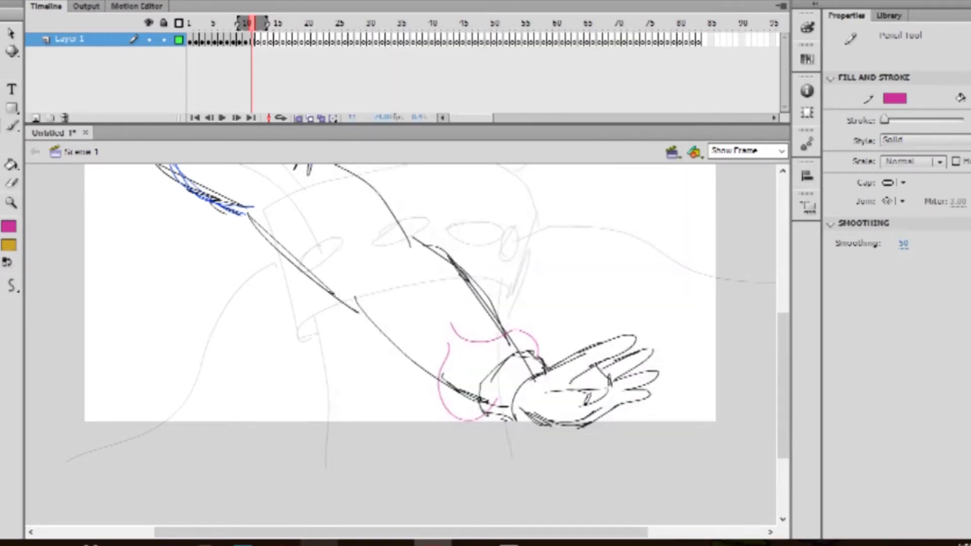
Step: Extend the arm drawing through frame 16 and draw magenta trail lines below the wrist and above the hand
key(F5)
key(F5)
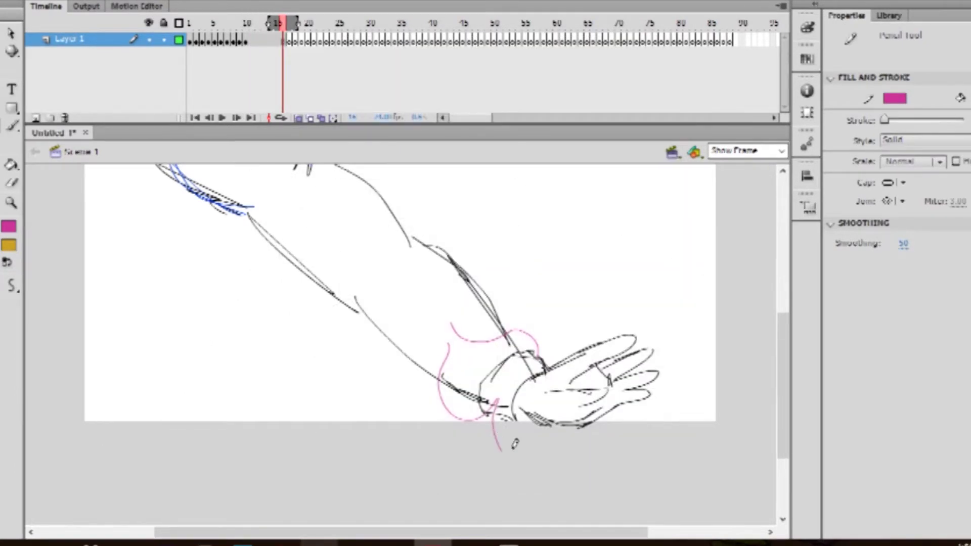
Step: Insert a keyframe on frame 11 that copies the arm drawing
click(253, 40)
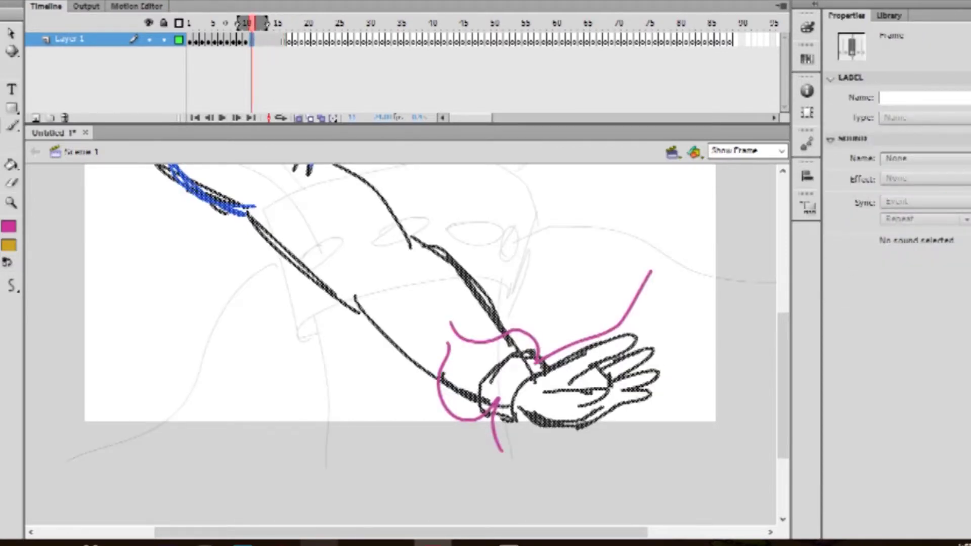
click(114, 0)
mouse_move(248, 87)
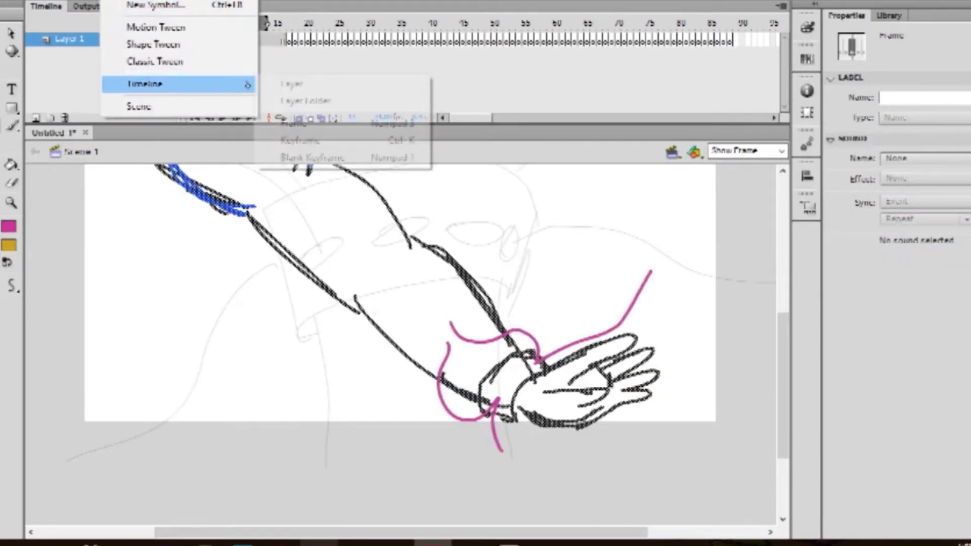
click(401, 140)
Step: Assign Numpad 2 as the keyboard shortcut for the Insert Timeline Keyframe command
key(alt+f)
key(Escape)
click(49, 0)
click(167, 393)
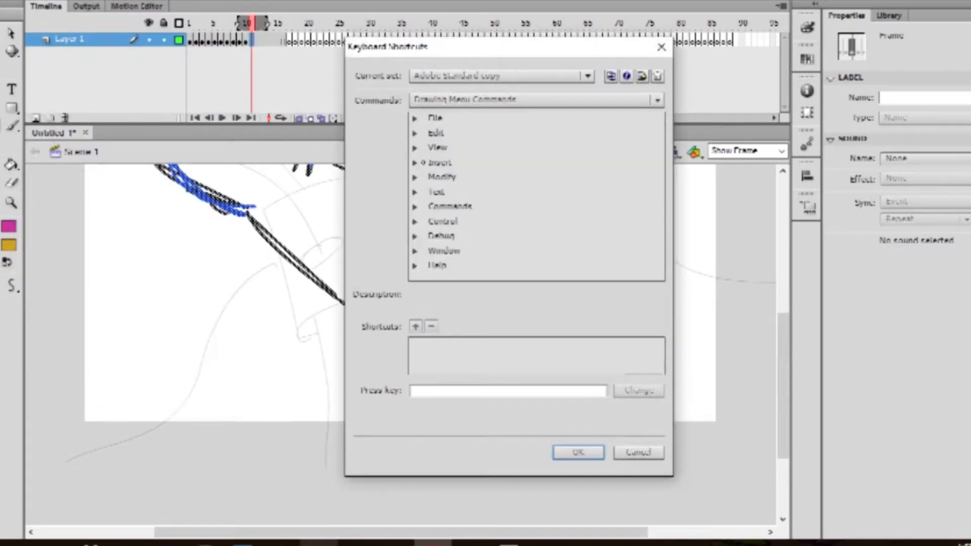
click(423, 162)
click(430, 235)
scroll(493, 192, down, 2)
click(503, 185)
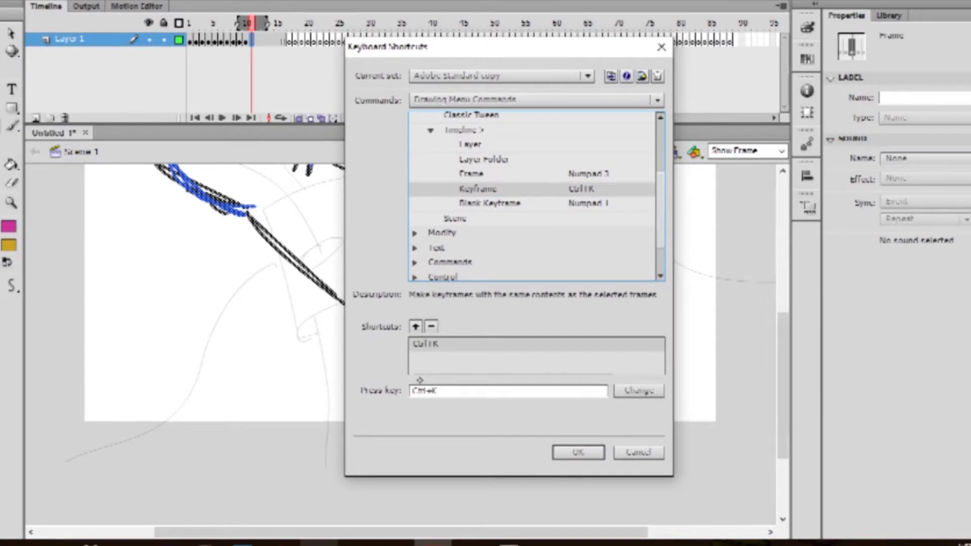
click(456, 390)
key(KP_2)
click(579, 450)
Step: On frame 11, draw further magenta coil curves wrapping around the lower forearm above the wrist
click(253, 45)
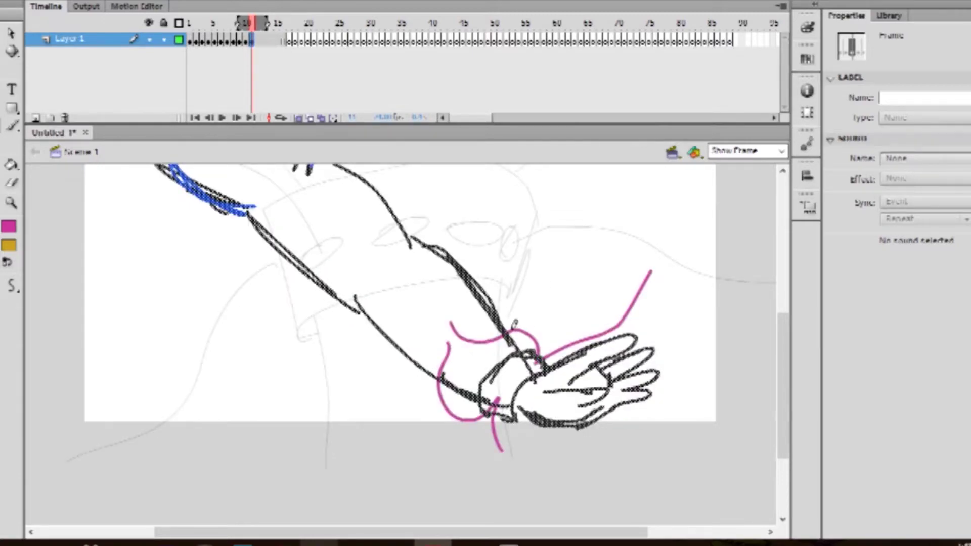
mouse_move(537, 341)
mouse_down()
mouse_move(443, 331)
mouse_move(397, 383)
mouse_up()
drag(415, 239, 448, 320)
mouse_move(449, 353)
mouse_down()
mouse_move(447, 329)
mouse_move(369, 331)
mouse_up()
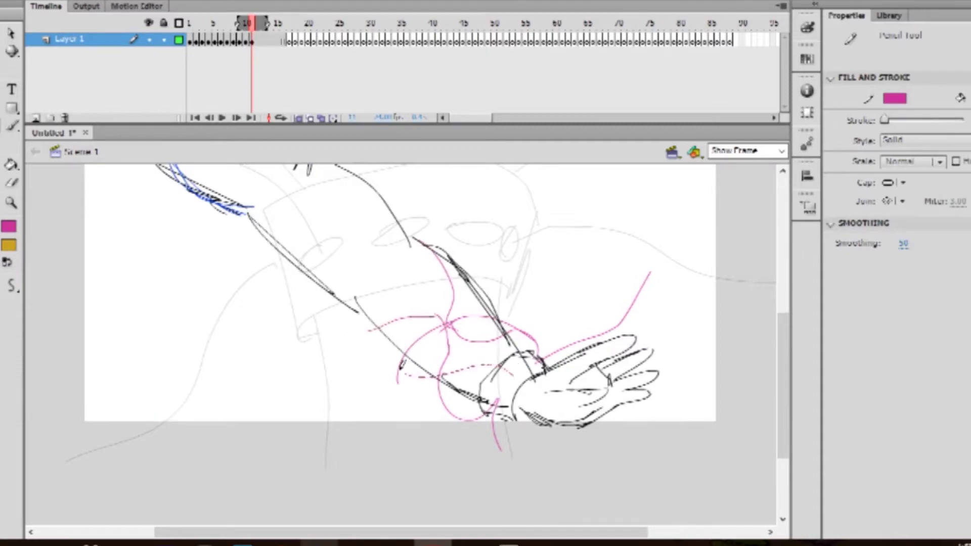
Step: Make frame 12 a keyframe and continue the magenta coils up the arm towards the sleeve edges
click(259, 40)
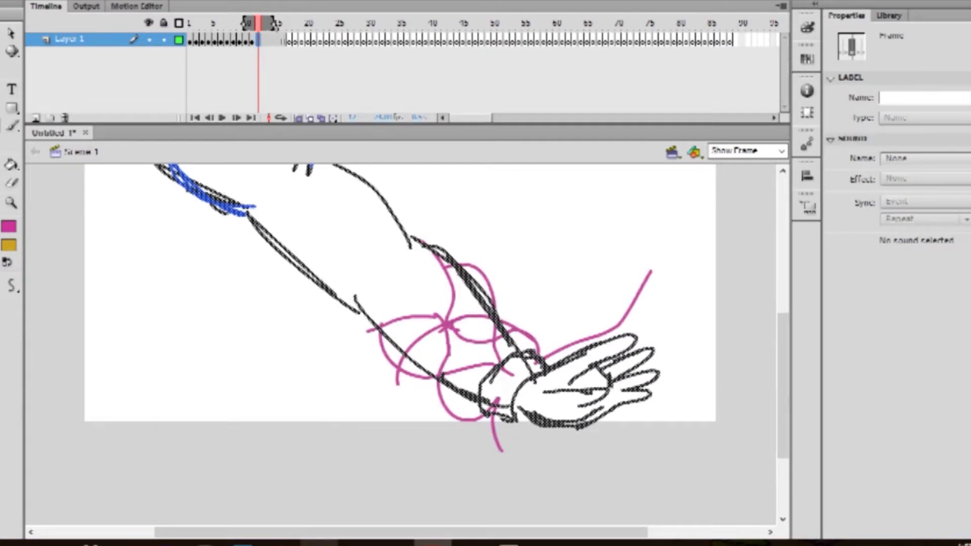
drag(783, 359, 782, 330)
mouse_move(359, 269)
mouse_down()
mouse_move(380, 399)
mouse_move(339, 386)
mouse_move(328, 219)
mouse_move(238, 315)
mouse_up()
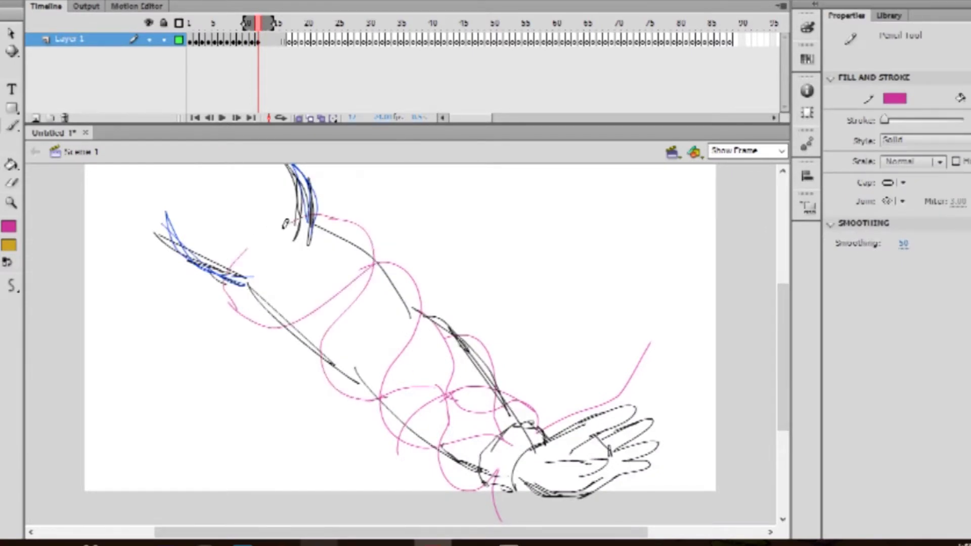
Step: Make frame 13 a keyframe and draw the magenta coil curves over the sleeve edges at the arm's upper end
click(265, 41)
key(Escape)
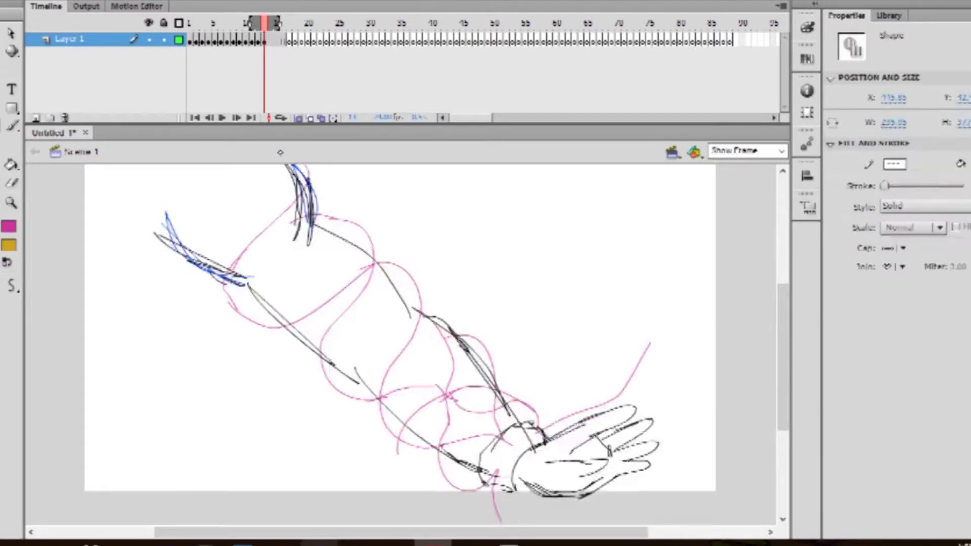
scroll(274, 277, up, 4)
drag(175, 286, 244, 280)
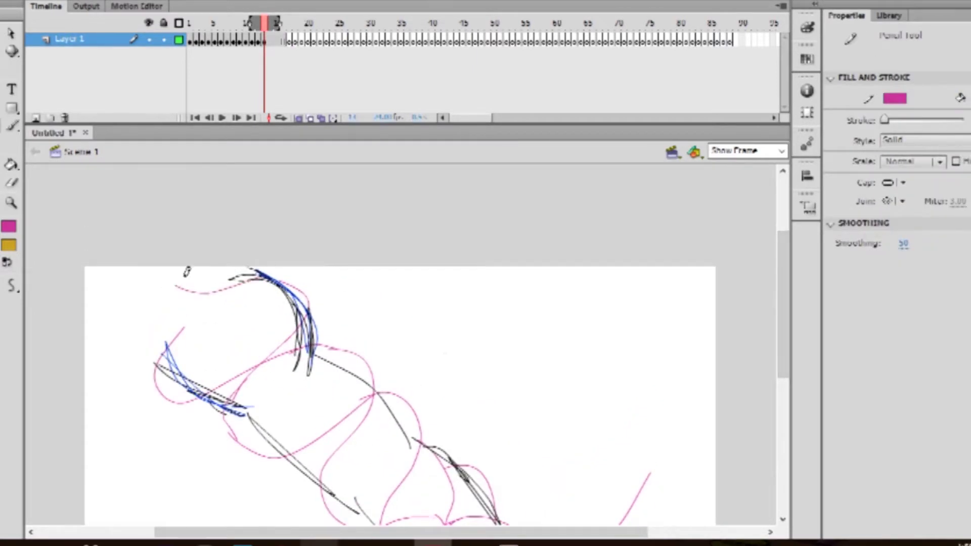
Step: Make frame 14 a keyframe and draw more magenta coils above the sleeve and down the forearm to the wrist
click(273, 43)
key(Escape)
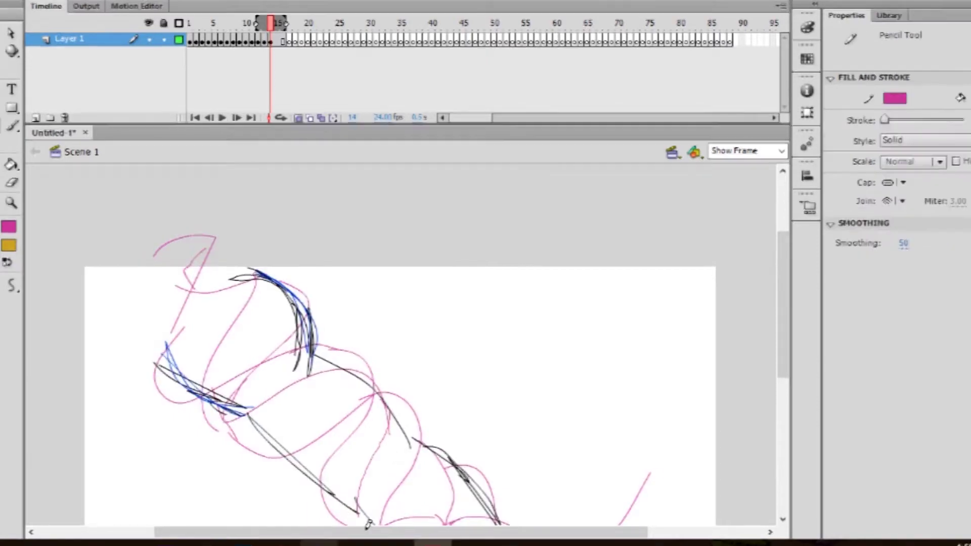
scroll(778, 334, down, 3)
scroll(778, 334, down, 2)
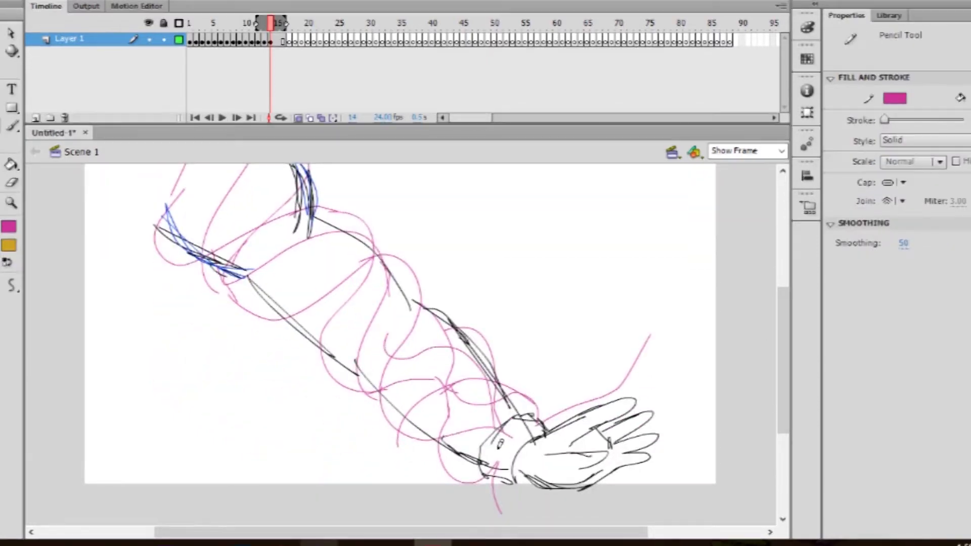
Step: Set the stroke colour to black and draw a body line curving down from the sleeve's lower edge on frame 14
click(894, 98)
click(804, 141)
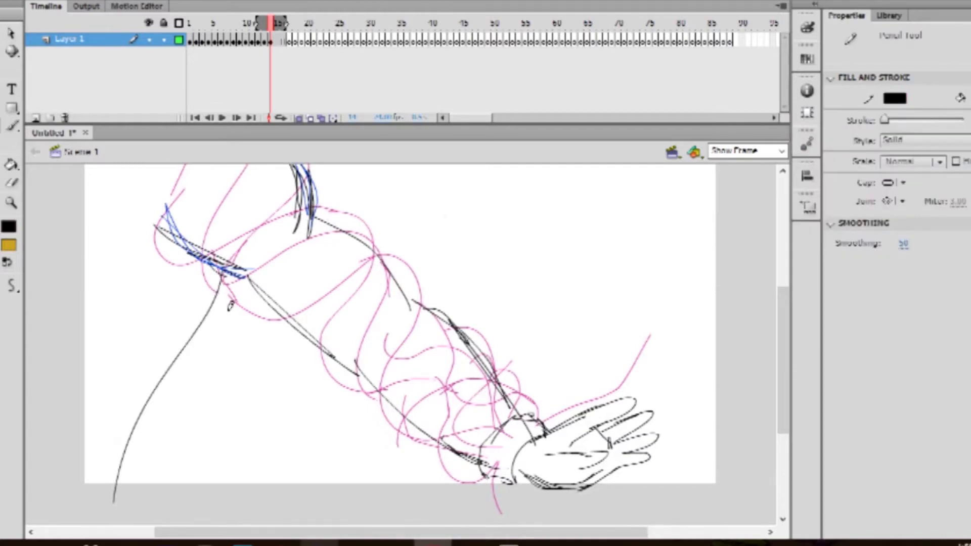
scroll(722, 250, up, 3)
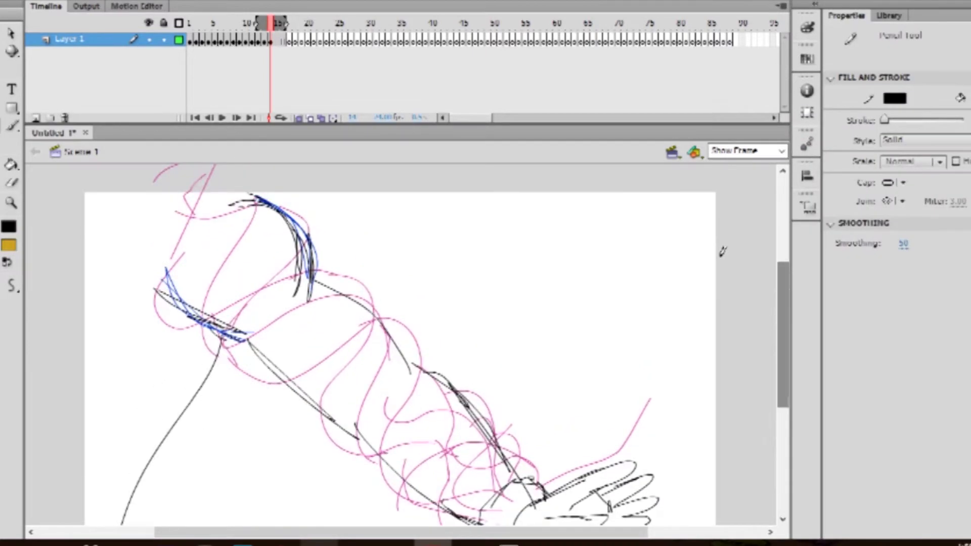
Step: Return to frame 10 and draw the black body line down from the sleeve's lower edge
click(284, 43)
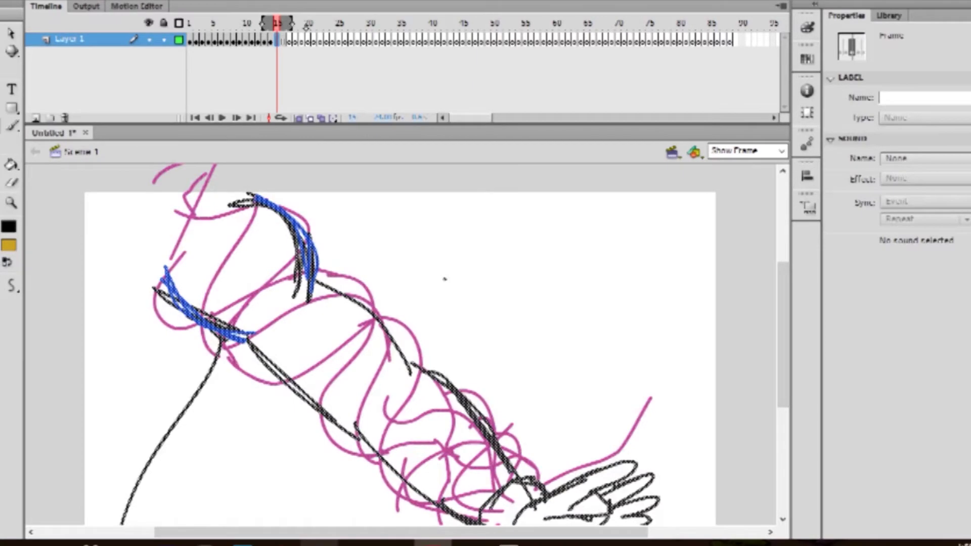
key(comma)
key(comma)
key(comma)
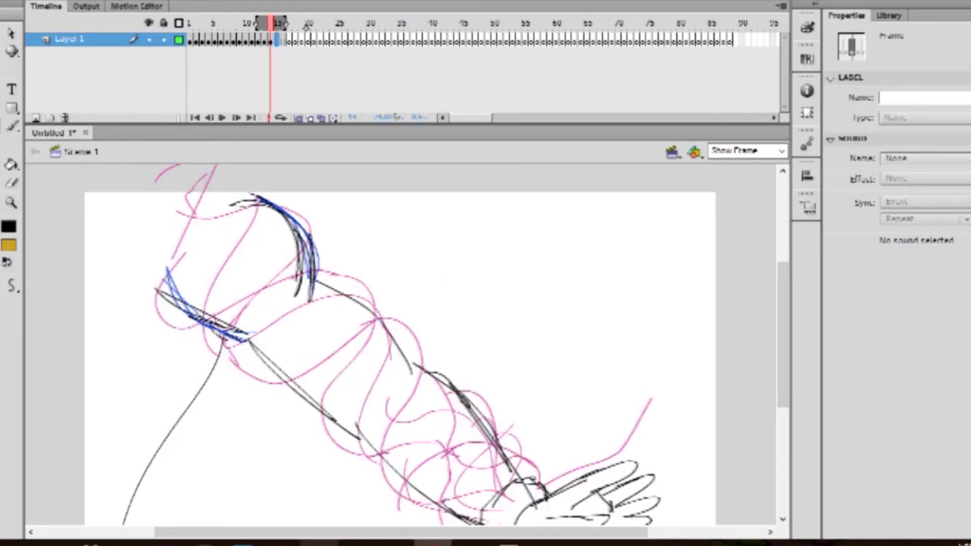
key(comma)
key(y)
key(comma)
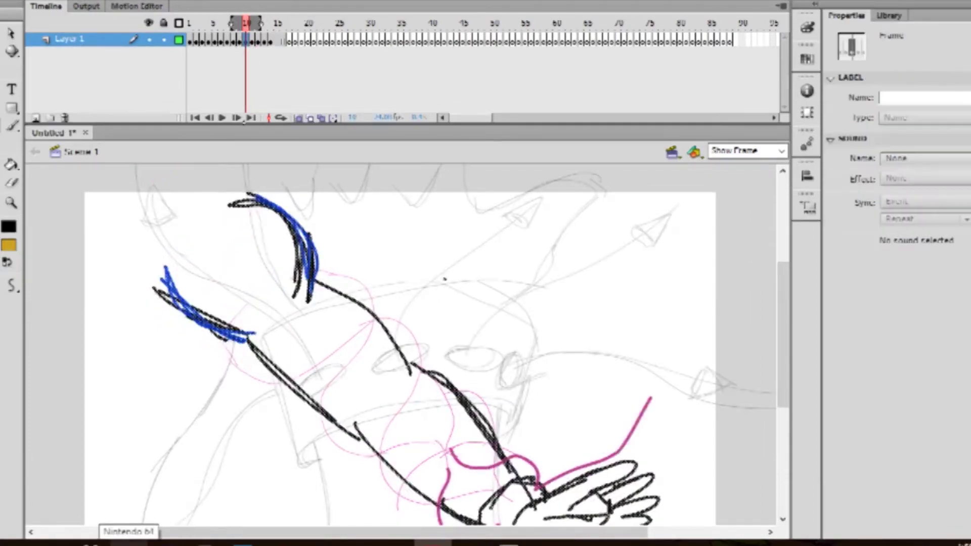
drag(190, 415, 143, 523)
Step: Continue the same black body line below the sleeve on the frames from 13 back to 10
click(265, 42)
drag(230, 341, 137, 524)
click(263, 43)
click(257, 43)
click(252, 43)
click(246, 43)
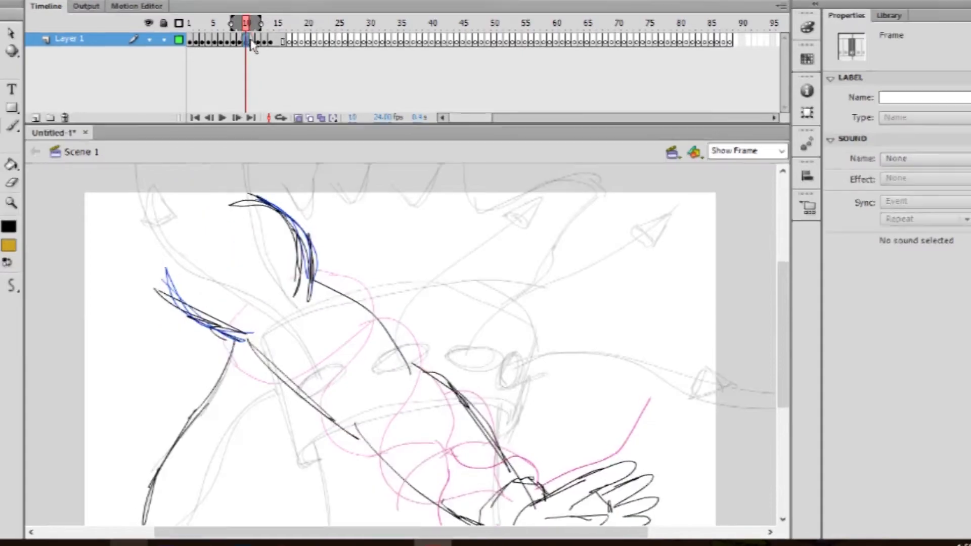
click(241, 44)
drag(235, 331, 150, 529)
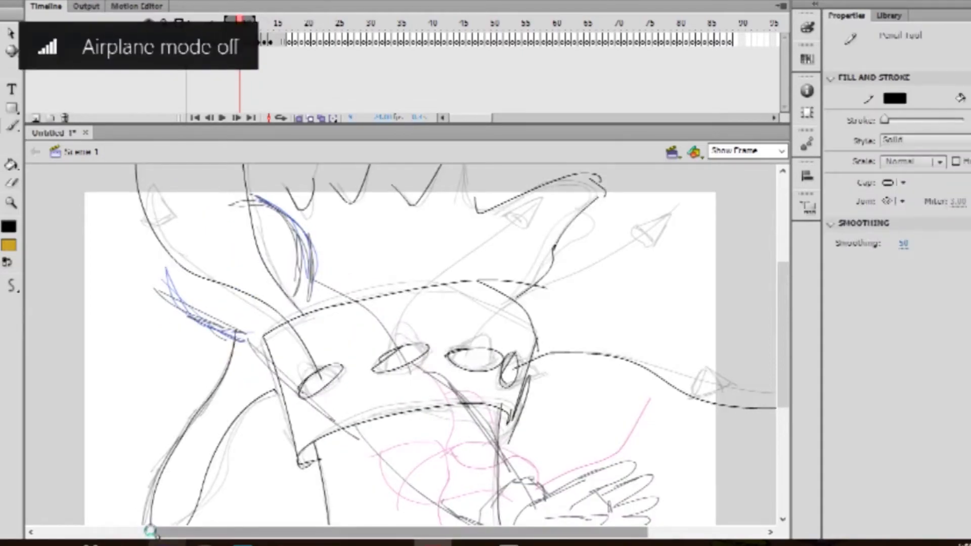
key(ctrl+z)
Step: Make frame 15 a keyframe and sketch a short black line across the arm from the sleeve's lower edge
mouse_move(782, 334)
mouse_down()
mouse_move(782, 374)
mouse_move(783, 317)
mouse_up()
click(271, 43)
click(277, 43)
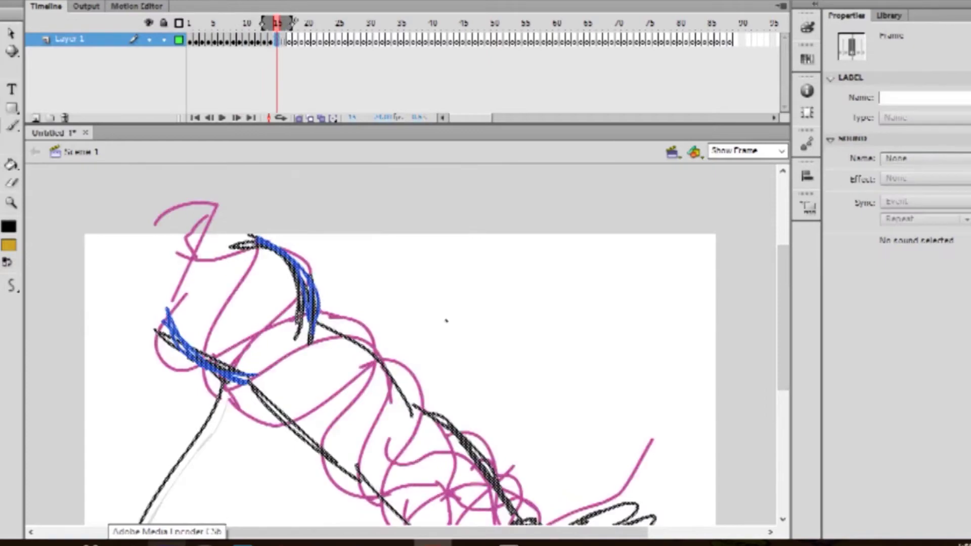
scroll(399, 344, down, 2)
key(ctrl+a)
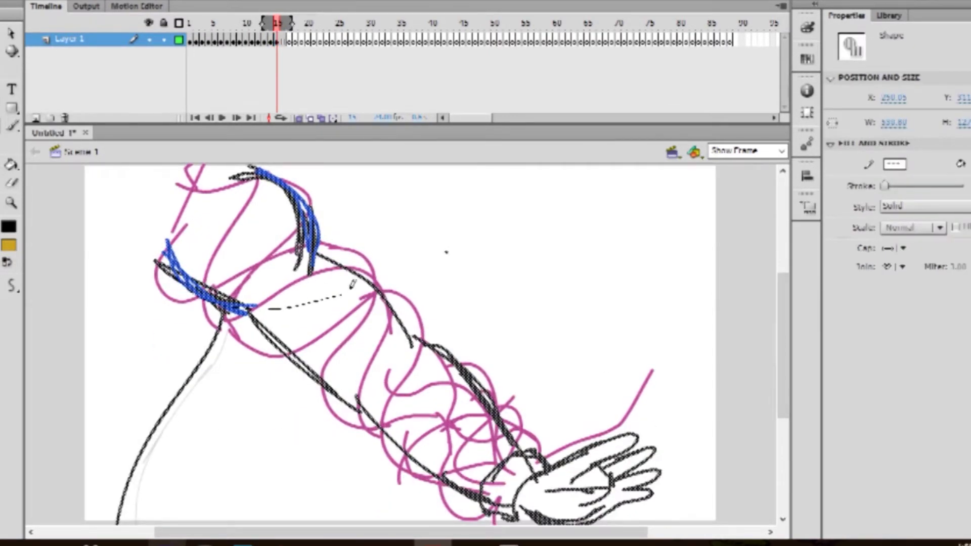
key(ctrl+shift+a)
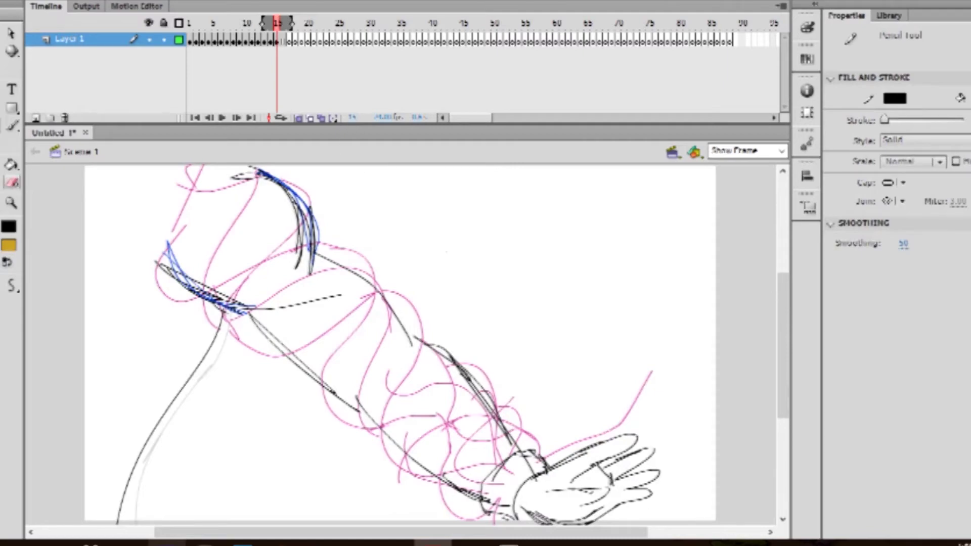
Step: Erase the copied arm, hand, sleeve and coil strokes from frame 15, briefly hiding the onion skins to catch remnants
key(space)
mouse_move(216, 226)
mouse_down()
mouse_move(410, 218)
mouse_move(554, 463)
mouse_move(599, 505)
mouse_move(557, 500)
mouse_up()
drag(458, 365, 314, 251)
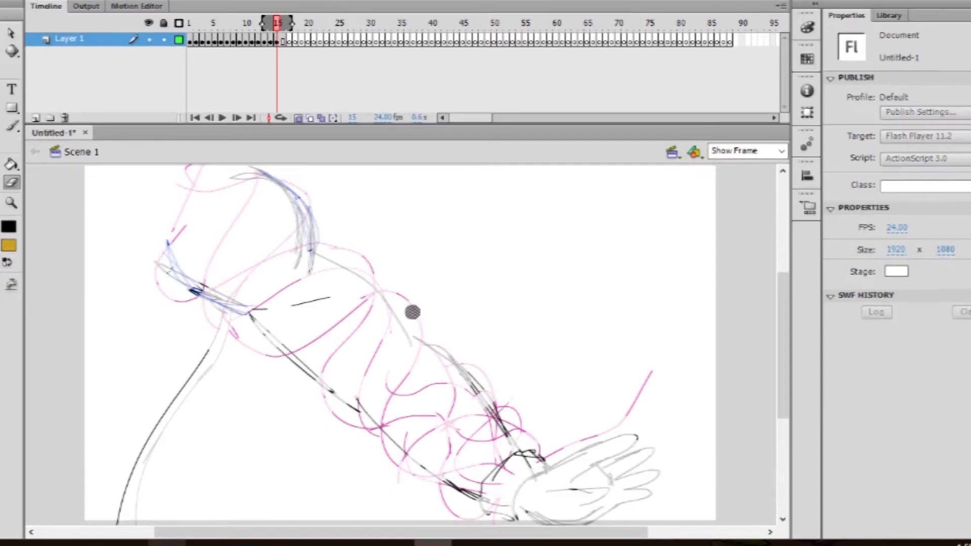
mouse_move(260, 309)
mouse_down()
mouse_move(255, 275)
mouse_move(238, 288)
mouse_up()
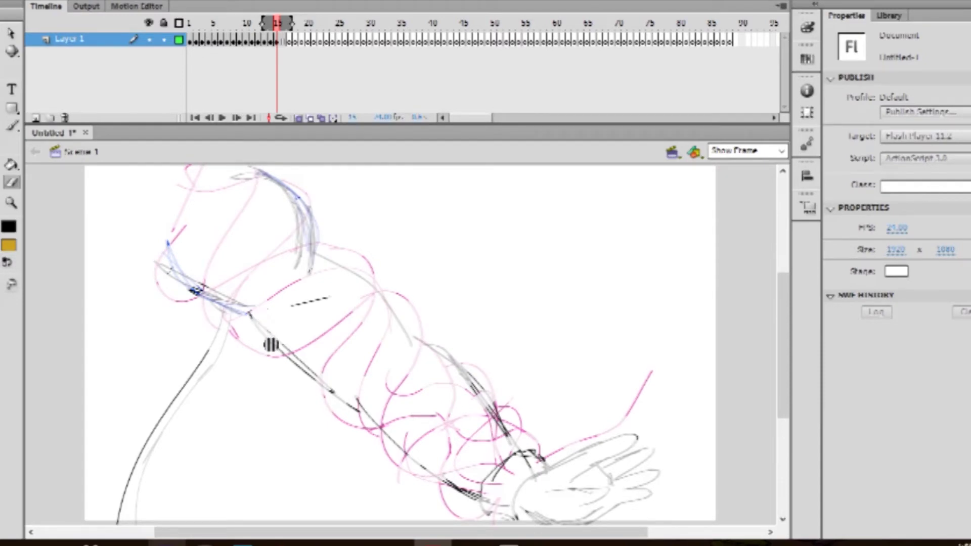
mouse_move(244, 315)
mouse_down()
mouse_move(248, 352)
mouse_move(345, 412)
mouse_move(339, 368)
mouse_move(290, 380)
mouse_move(418, 356)
mouse_move(599, 428)
mouse_move(622, 519)
mouse_up()
key(ctrl+z)
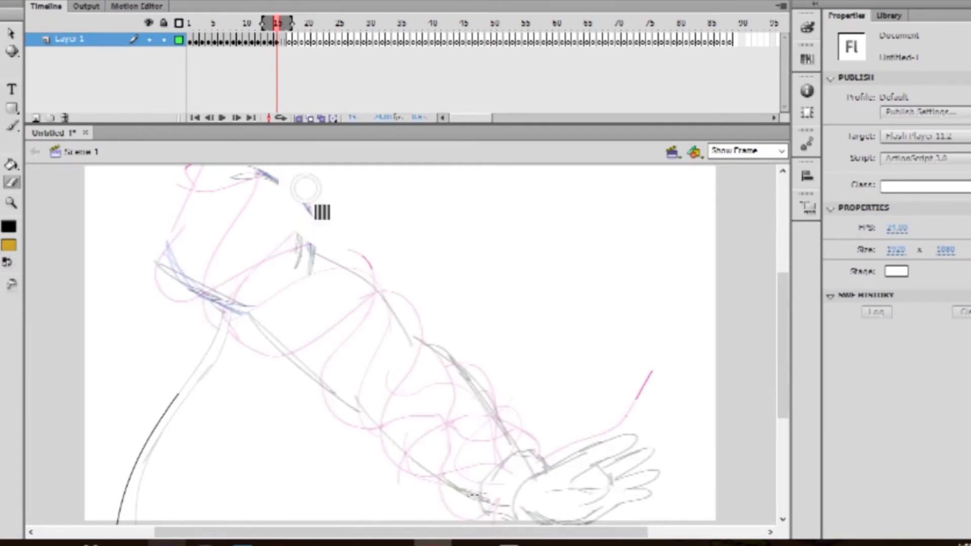
click(298, 117)
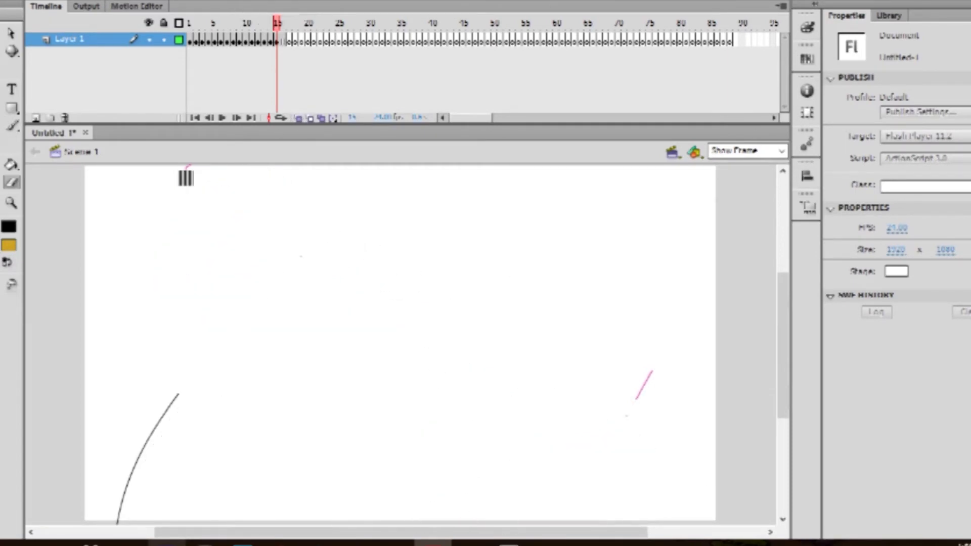
click(298, 118)
Step: With the Pencil tool, sketch the black body lines running down from the sleeve's lower edge on frame 15
key(y)
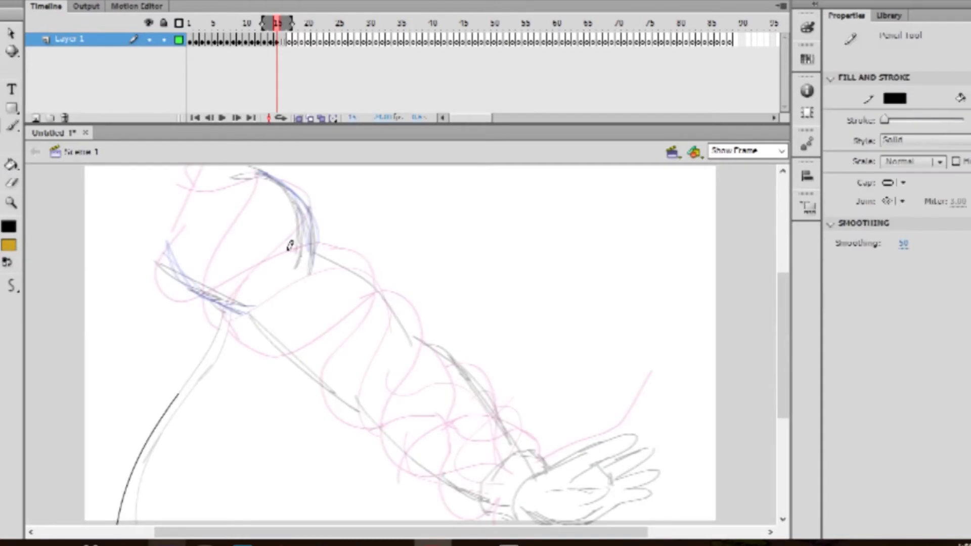
drag(196, 390, 237, 290)
drag(213, 366, 141, 469)
drag(160, 433, 152, 523)
Step: Draw the sleeve on frame 15: the upper opening curve, the shoulder lines above it and the lower edge
scroll(309, 275, up, 3)
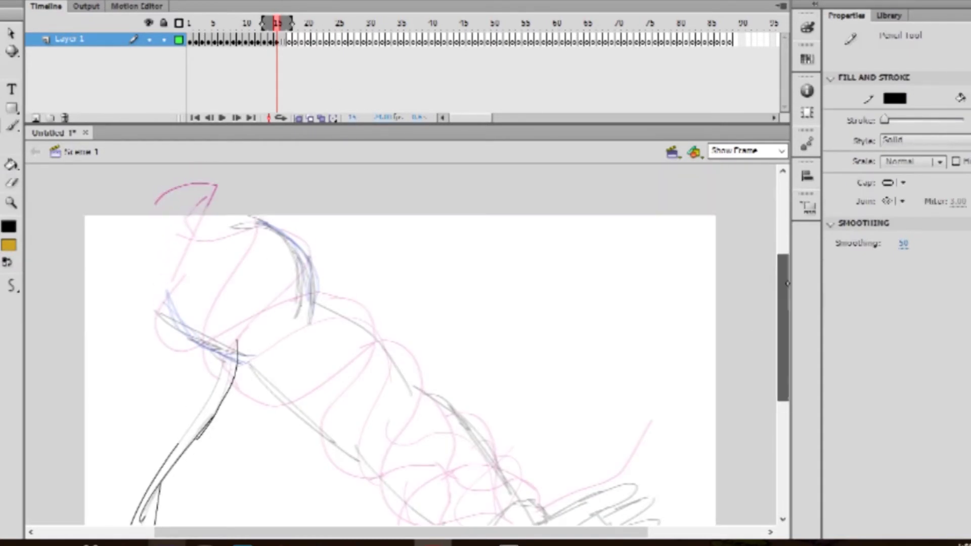
drag(211, 219, 306, 284)
scroll(307, 275, up, 5)
drag(183, 329, 243, 367)
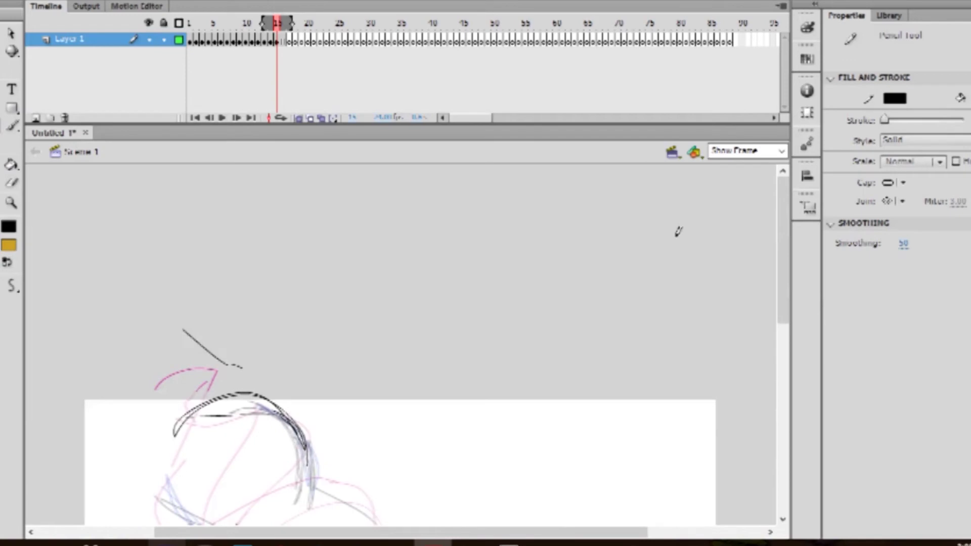
drag(783, 297, 783, 347)
drag(187, 290, 281, 289)
drag(188, 398, 276, 428)
drag(268, 432, 316, 415)
Step: Sketch the upper and lower contours of the upper arm extending outward from the sleeve opening
mouse_move(275, 279)
mouse_down()
mouse_move(329, 355)
mouse_move(486, 405)
mouse_up()
drag(435, 372, 494, 428)
drag(303, 428, 408, 454)
drag(343, 445, 474, 464)
Step: Sketch the forearm's top and underside contours and a hand with fingers hanging down at its end
drag(488, 405, 670, 445)
drag(469, 466, 603, 493)
drag(526, 488, 651, 485)
drag(783, 349, 790, 404)
drag(675, 302, 695, 357)
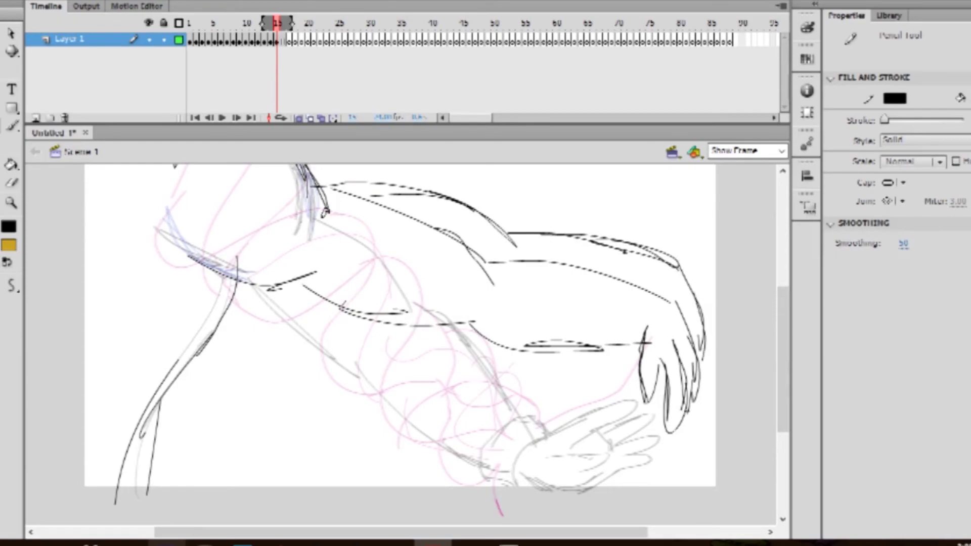
Step: Erase the hand's fingers, the inner arm lines and the arm's underside, keeping the top contour on frame 15
click(12, 182)
click(5, 302)
click(36, 371)
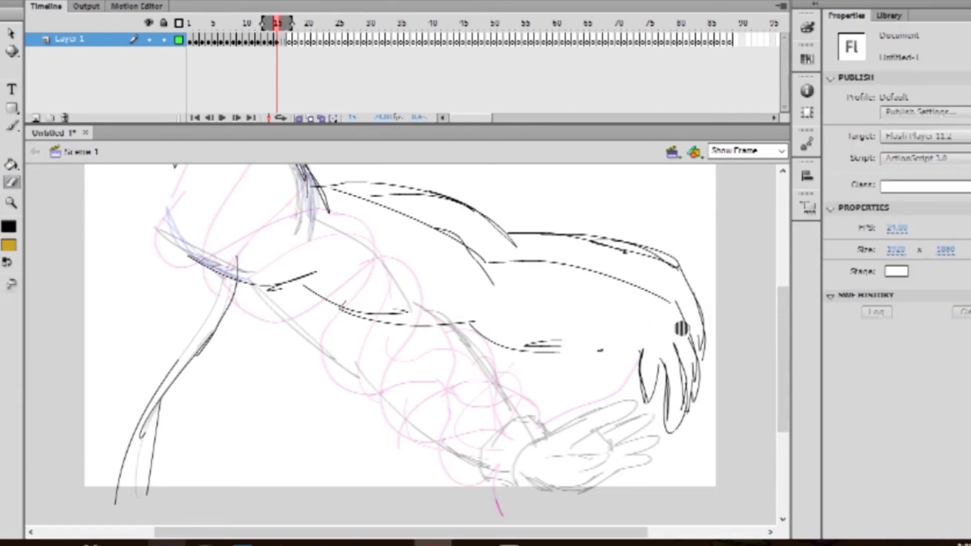
mouse_move(668, 384)
mouse_down()
mouse_move(666, 317)
mouse_move(409, 258)
mouse_move(496, 295)
mouse_move(571, 353)
mouse_move(349, 310)
mouse_move(349, 277)
mouse_move(338, 273)
mouse_up()
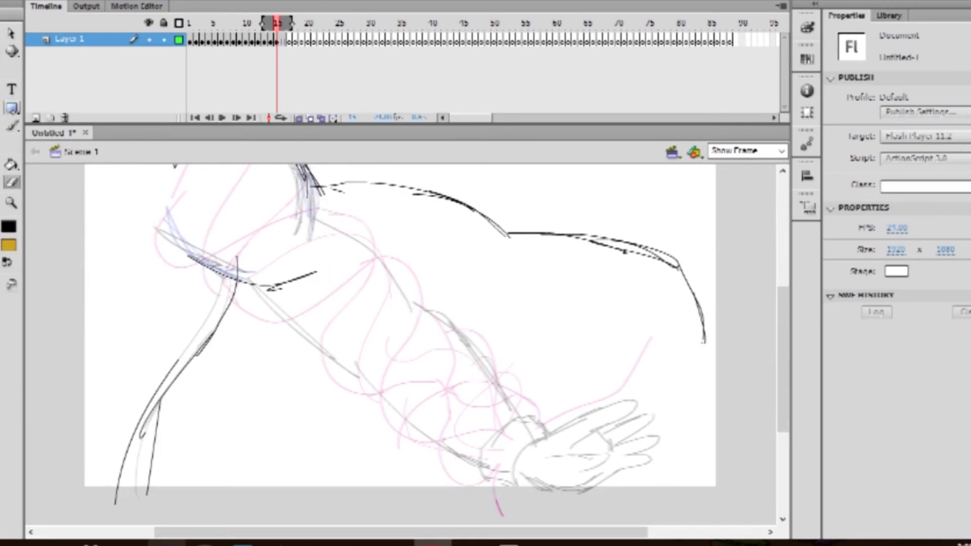
Step: Redraw the underside of the upper arm and forearm closer to the top contour, up to the wrist
key(y)
drag(478, 289, 611, 310)
mouse_move(550, 312)
mouse_down()
mouse_move(645, 304)
mouse_move(641, 374)
mouse_up()
Step: Redraw the drooping hand with its fingers and wrist cuff, and reinforce the sleeve's lower edge
mouse_move(646, 367)
mouse_down()
mouse_move(655, 325)
mouse_move(688, 357)
mouse_up()
drag(680, 315, 692, 360)
drag(703, 324, 688, 380)
drag(647, 348, 662, 340)
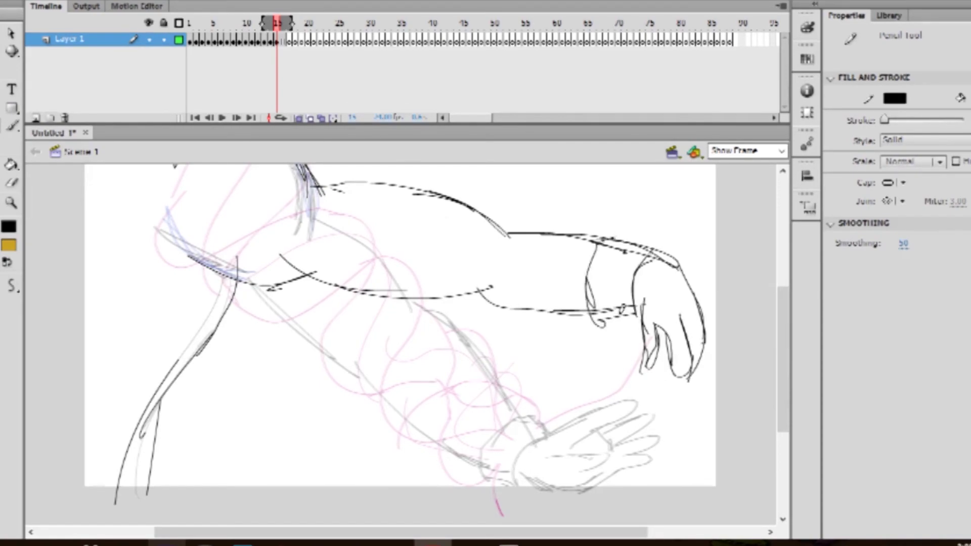
mouse_move(295, 261)
mouse_down()
mouse_move(237, 278)
mouse_move(289, 265)
mouse_move(196, 355)
mouse_up()
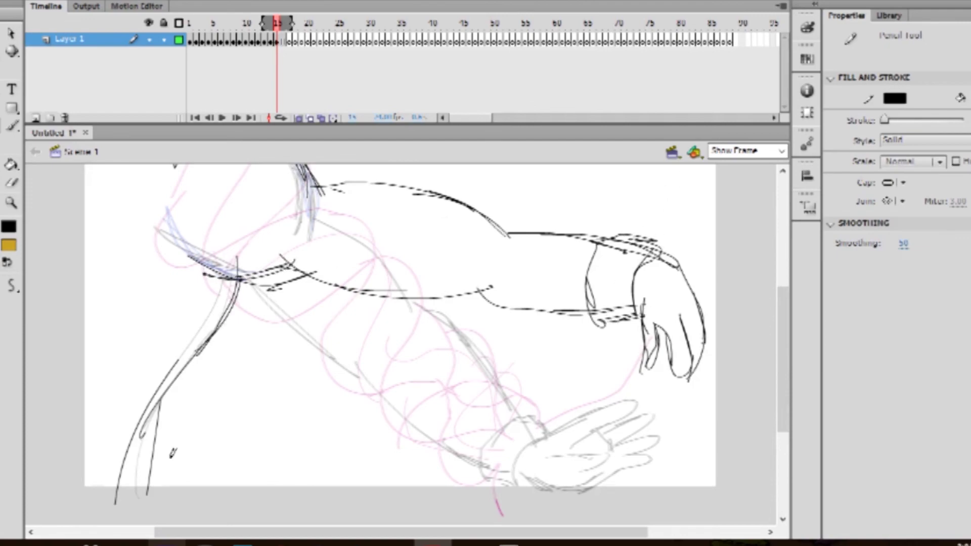